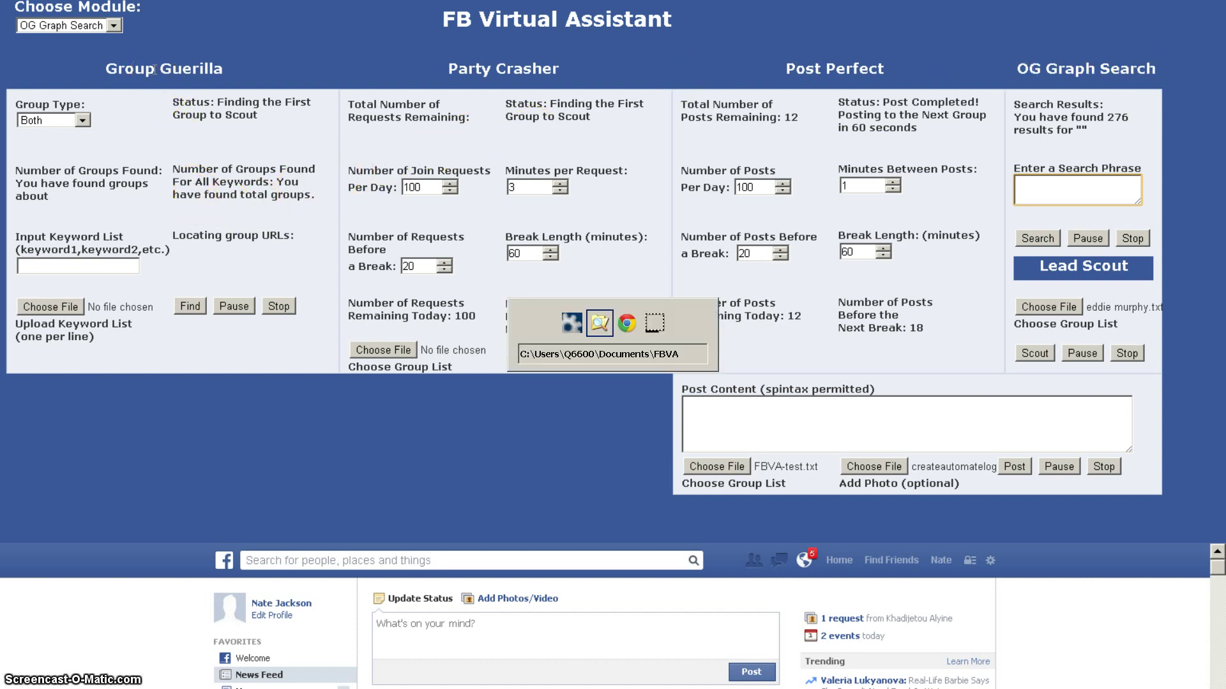
Step: Open the FBVA data folder in Windows Explorer from the launcher's folder shortcut
{"action": "key", "text": "Return"}
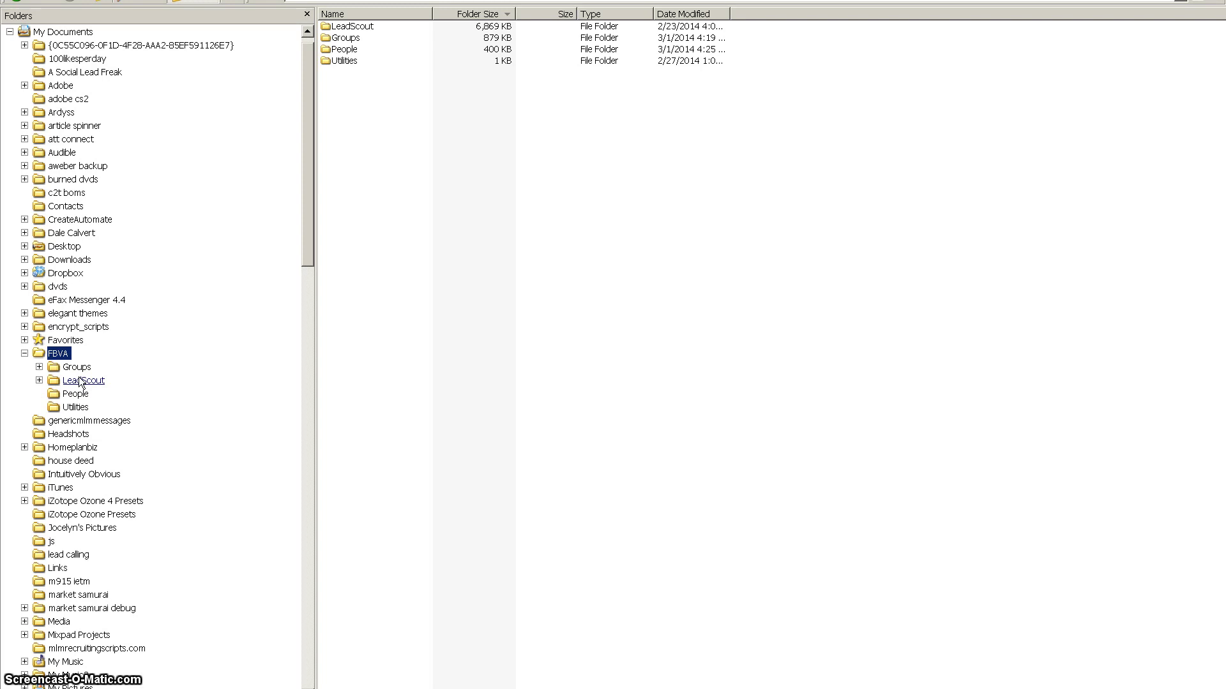
Step: Navigate to FBVA > LeadScout > GroupsToScout and select the eddie murphy.txt keyword file
{"action": "left_click", "coordinate": [81, 381]}
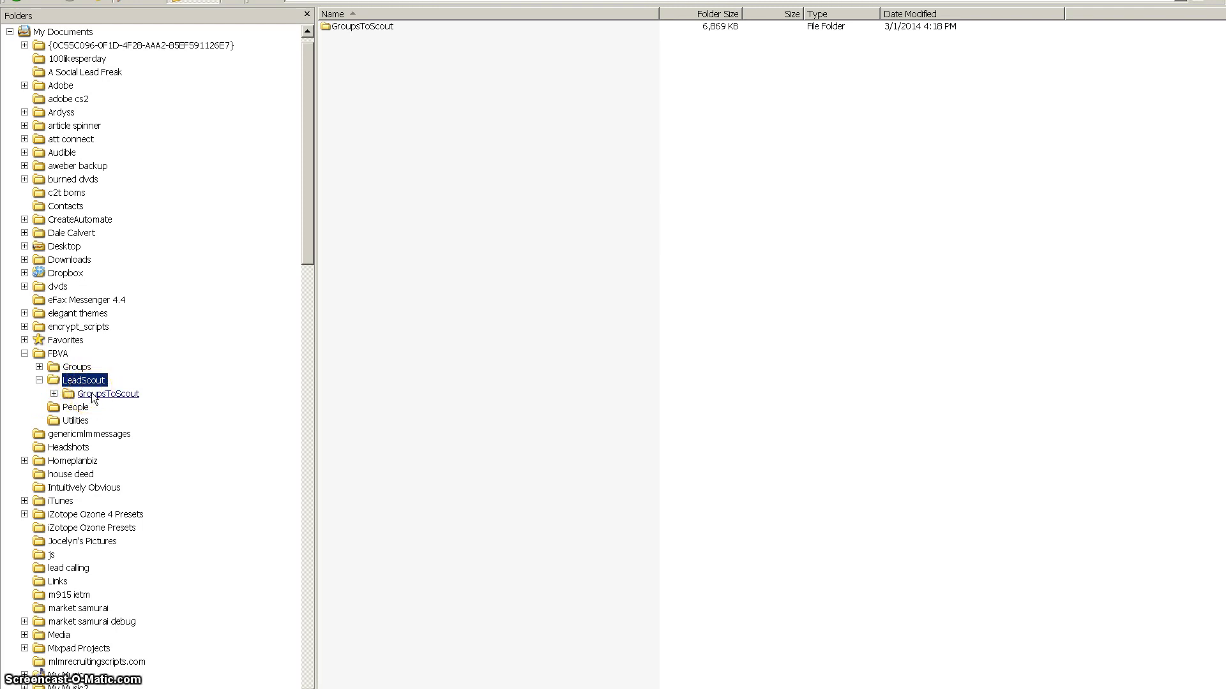
{"action": "left_click", "coordinate": [57, 354]}
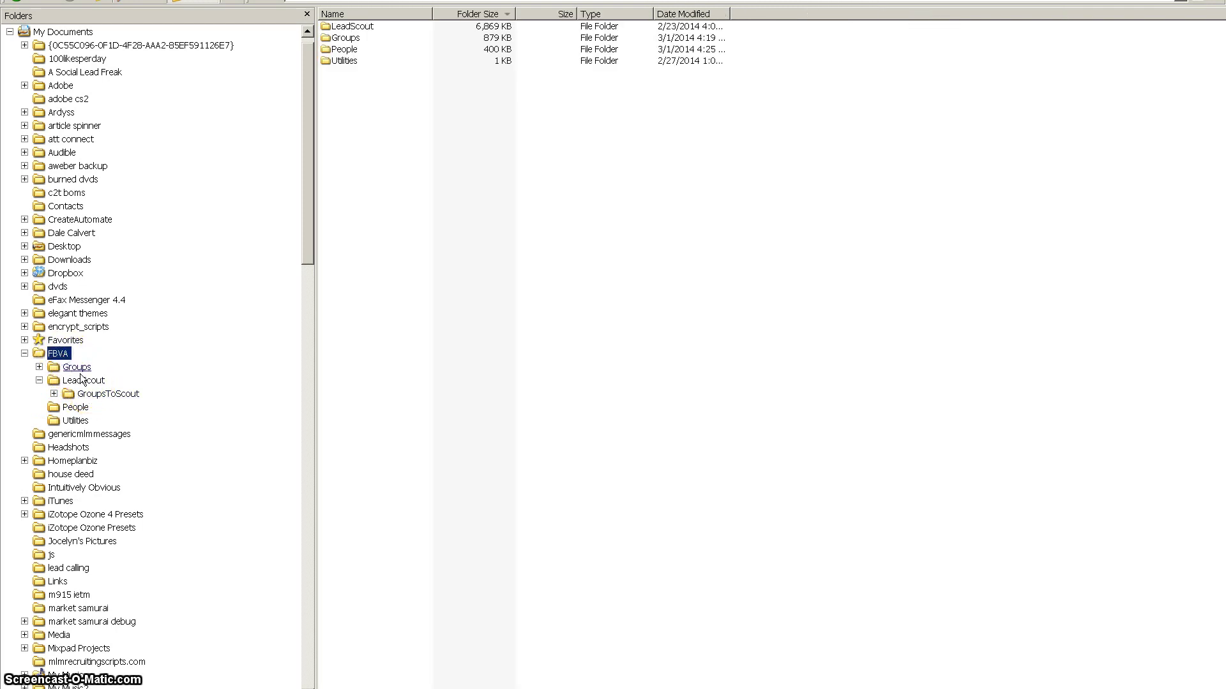
{"action": "left_click", "coordinate": [82, 380]}
{"action": "left_click", "coordinate": [104, 393]}
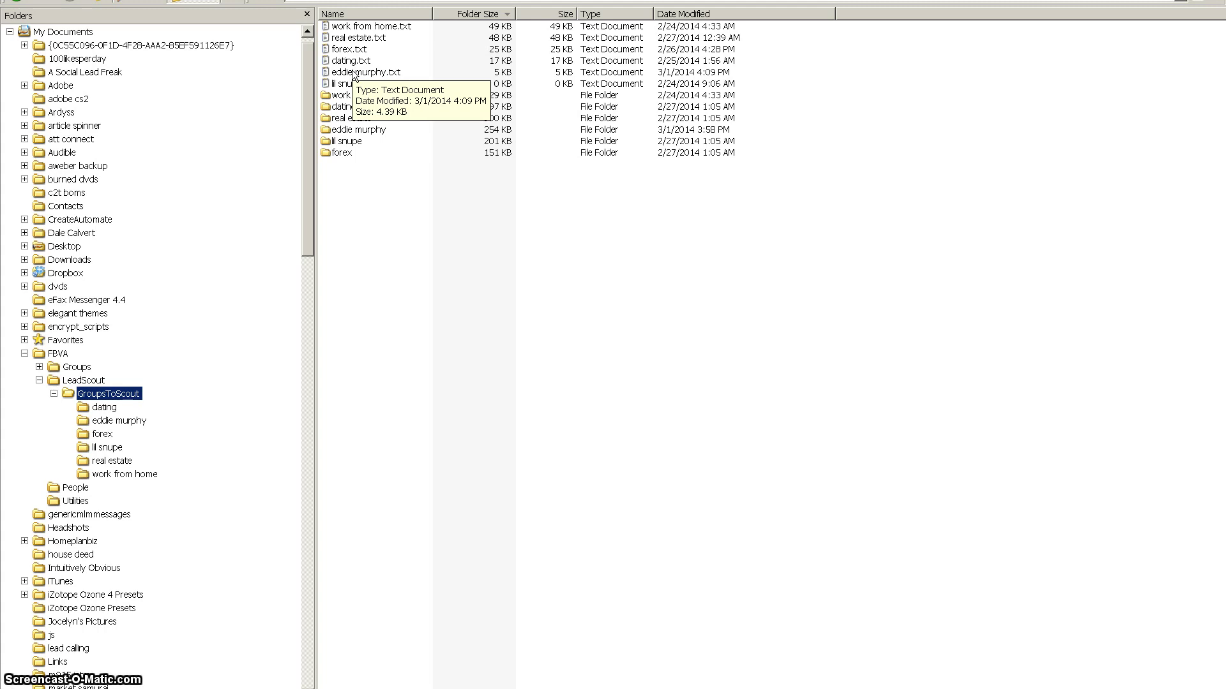
{"action": "left_click", "coordinate": [353, 74]}
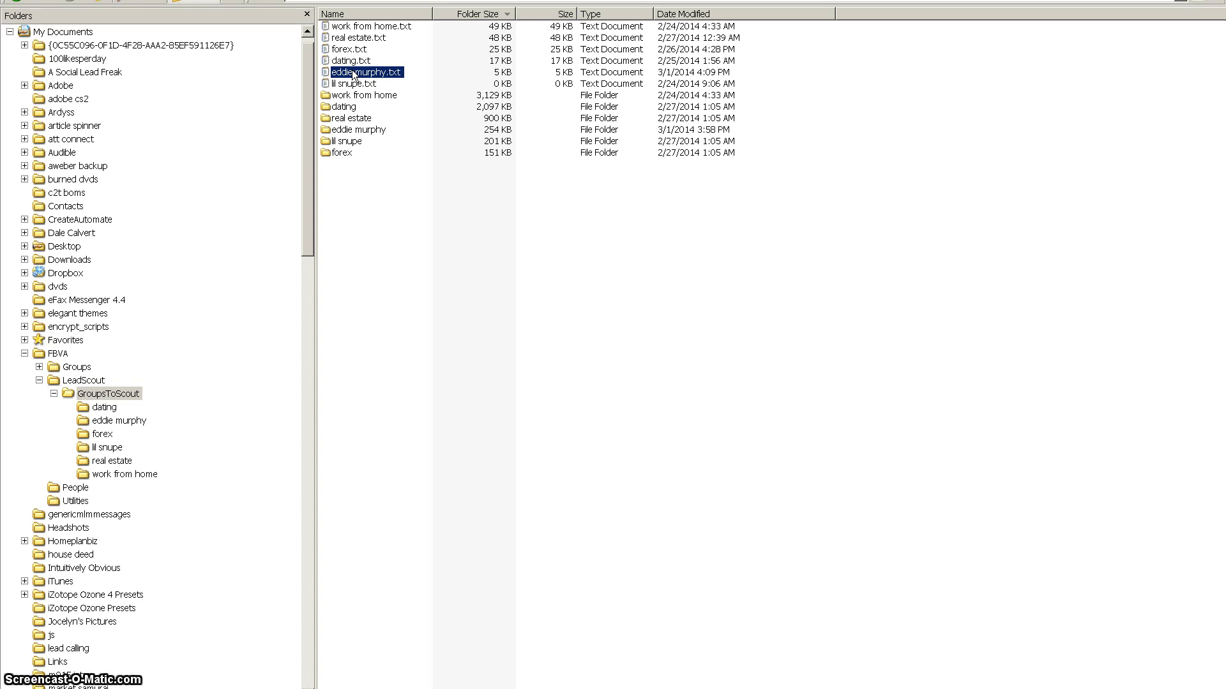
{"action": "left_click", "coordinate": [99, 392]}
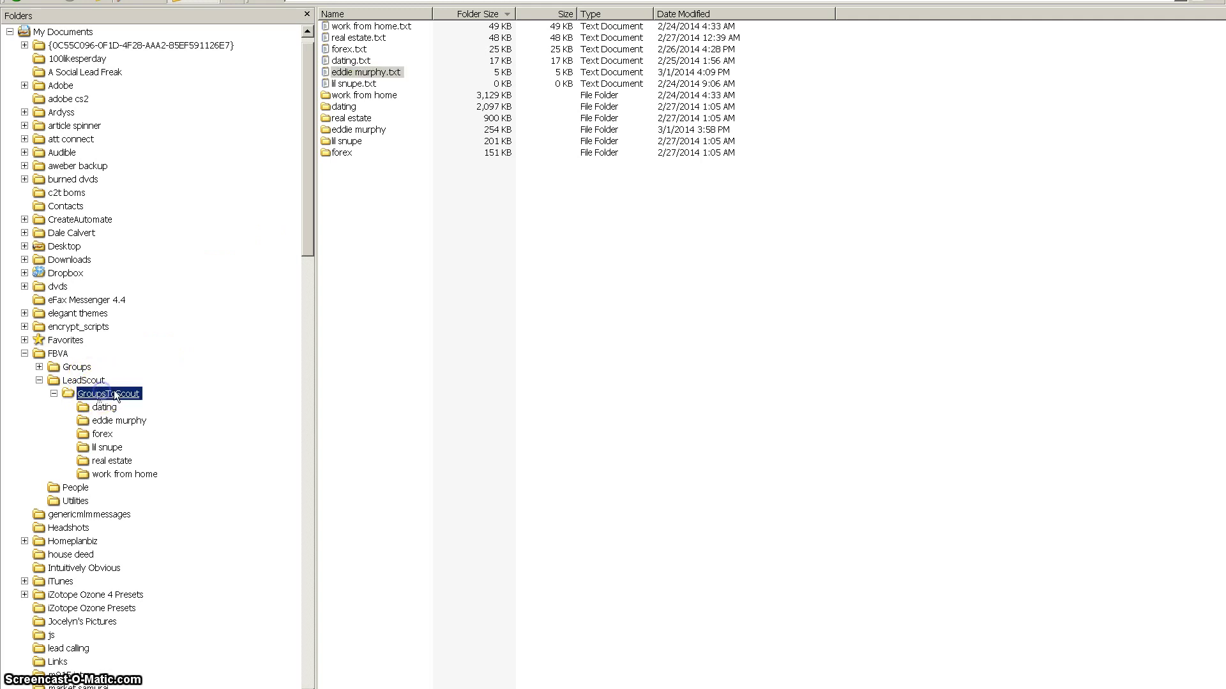
Step: View GroupsToScout's eddie murphy.txt URLs in OpenOffice Calc, then open the FBVA\Groups folder
{"action": "left_click", "coordinate": [357, 73]}
{"action": "right_click", "coordinate": [356, 73]}
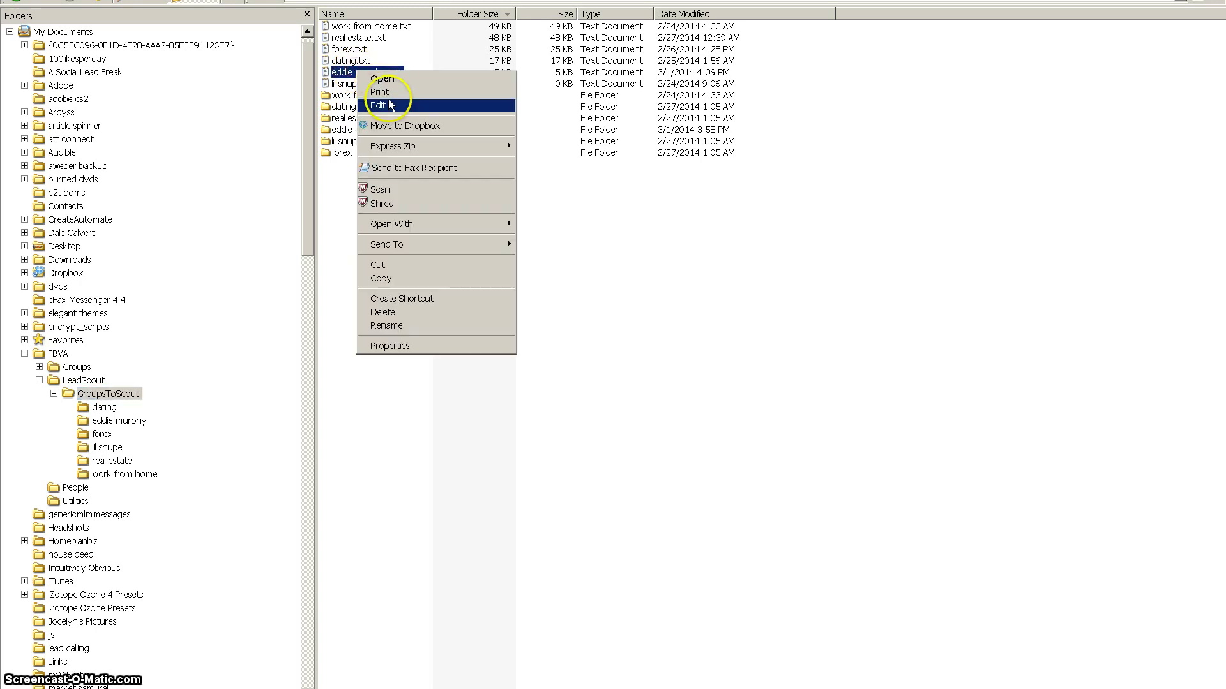
{"action": "mouse_move", "coordinate": [443, 224]}
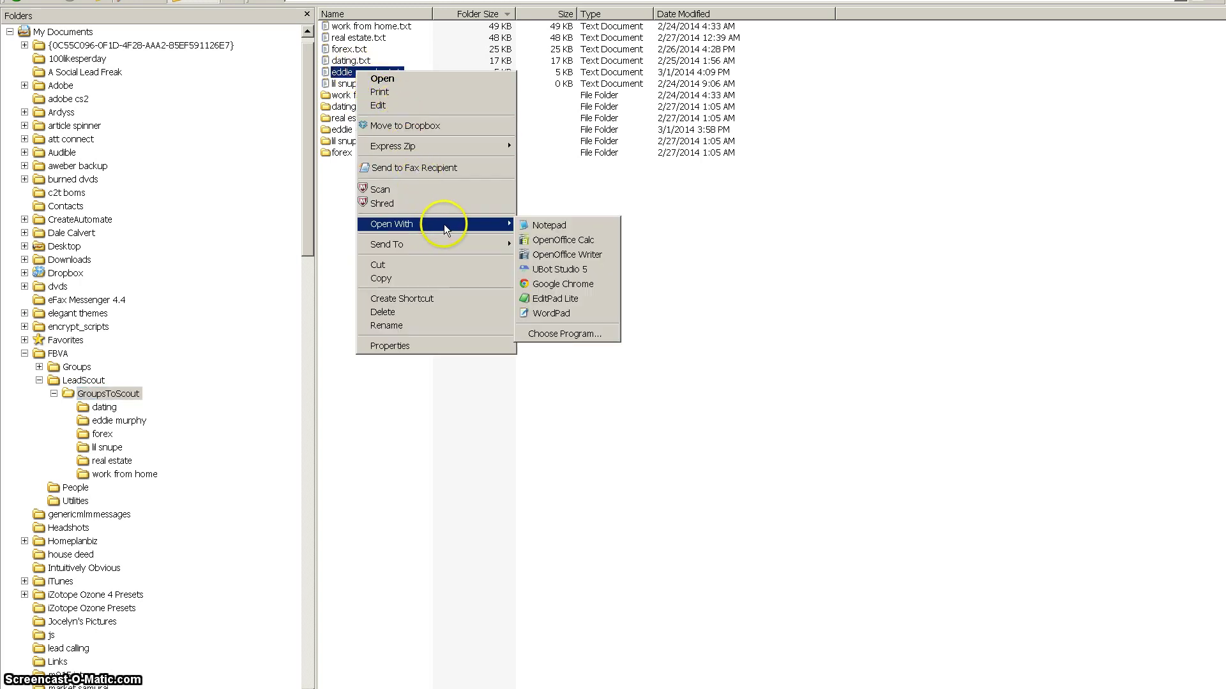
{"action": "left_click", "coordinate": [553, 241]}
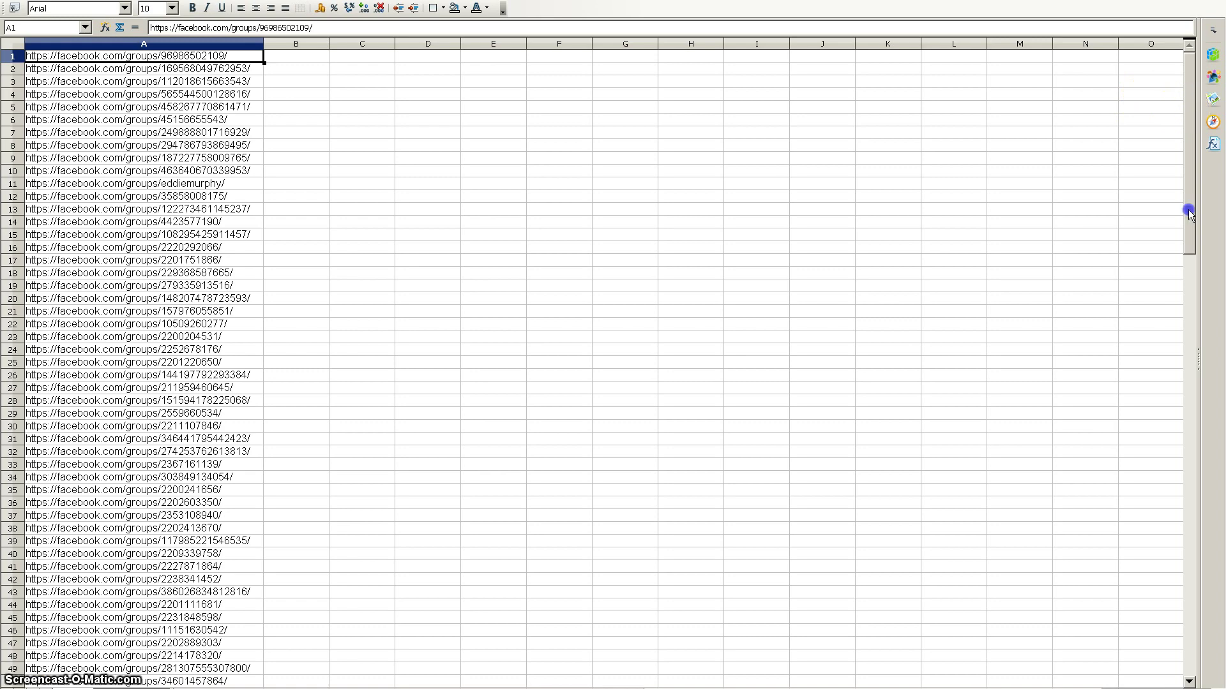
{"action": "left_click_drag", "start_coordinate": [1187, 214], "coordinate": [1181, 106]}
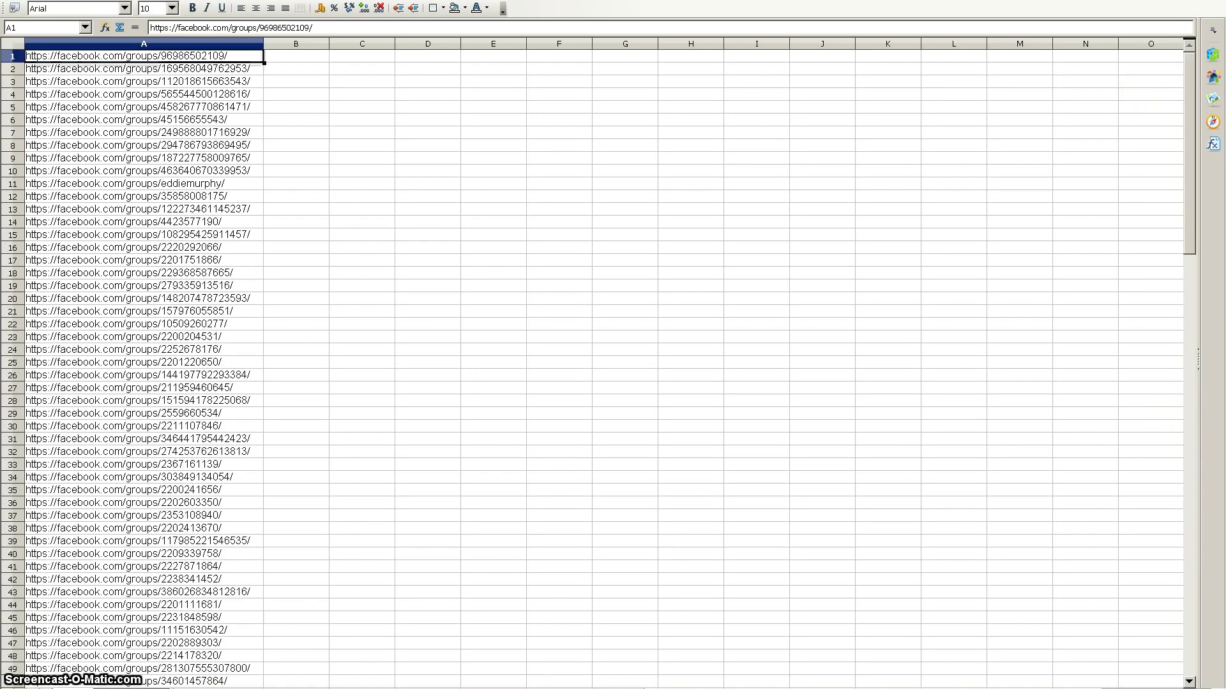
{"action": "key", "text": "alt+Tab"}
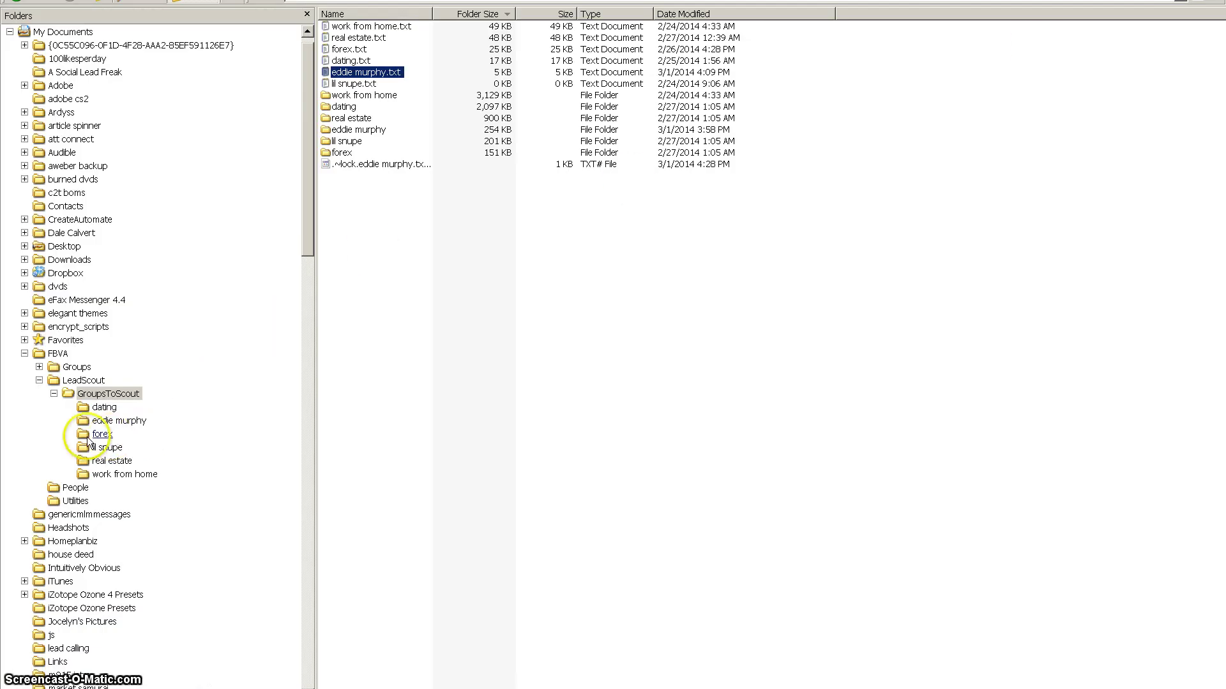
{"action": "double_click", "coordinate": [75, 367]}
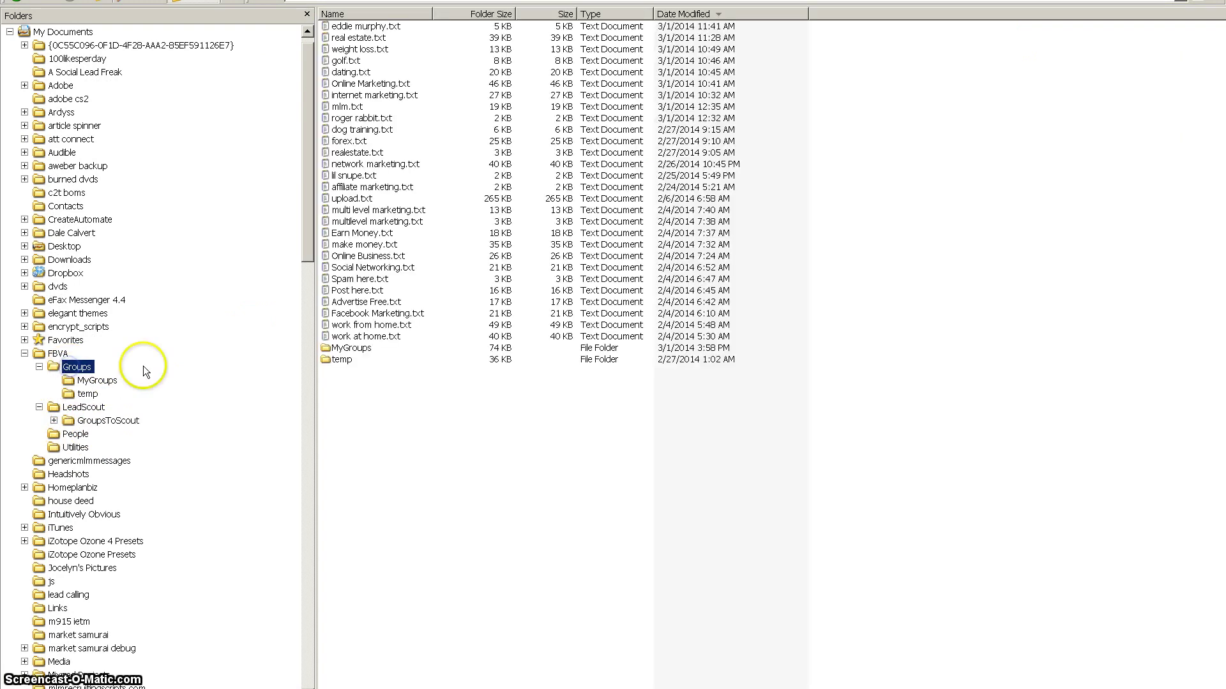
Step: Open the Groups folder's eddie murphy.txt in OpenOffice Calc and scroll its group URLs
{"action": "right_click", "coordinate": [366, 27]}
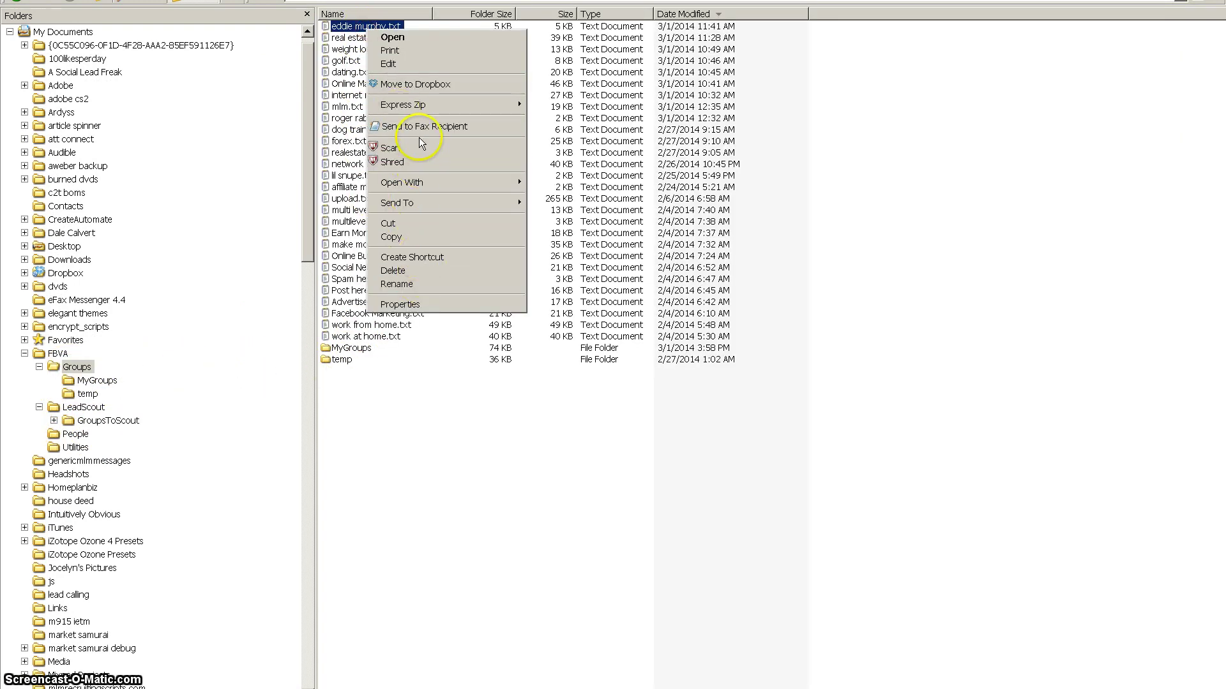
{"action": "mouse_move", "coordinate": [474, 183]}
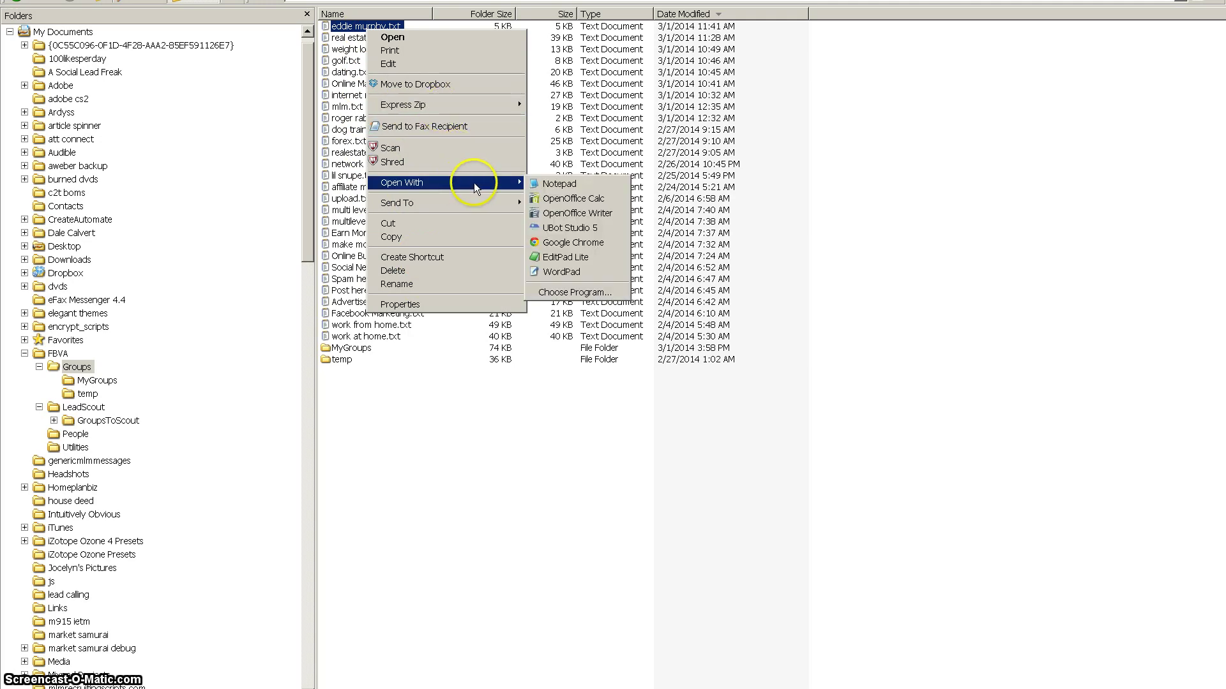
{"action": "left_click", "coordinate": [560, 195]}
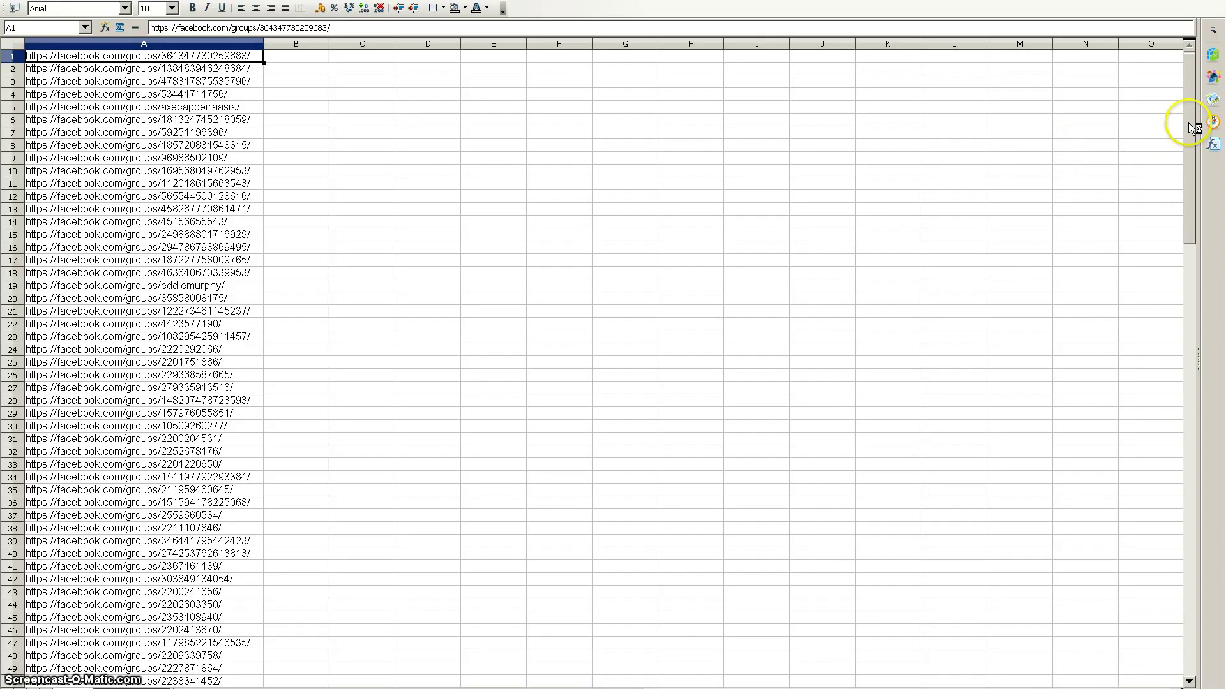
{"action": "mouse_move", "coordinate": [1190, 128]}
{"action": "left_mouse_down"}
{"action": "mouse_move", "coordinate": [1193, 469]}
{"action": "mouse_move", "coordinate": [1190, 121]}
{"action": "left_mouse_up"}
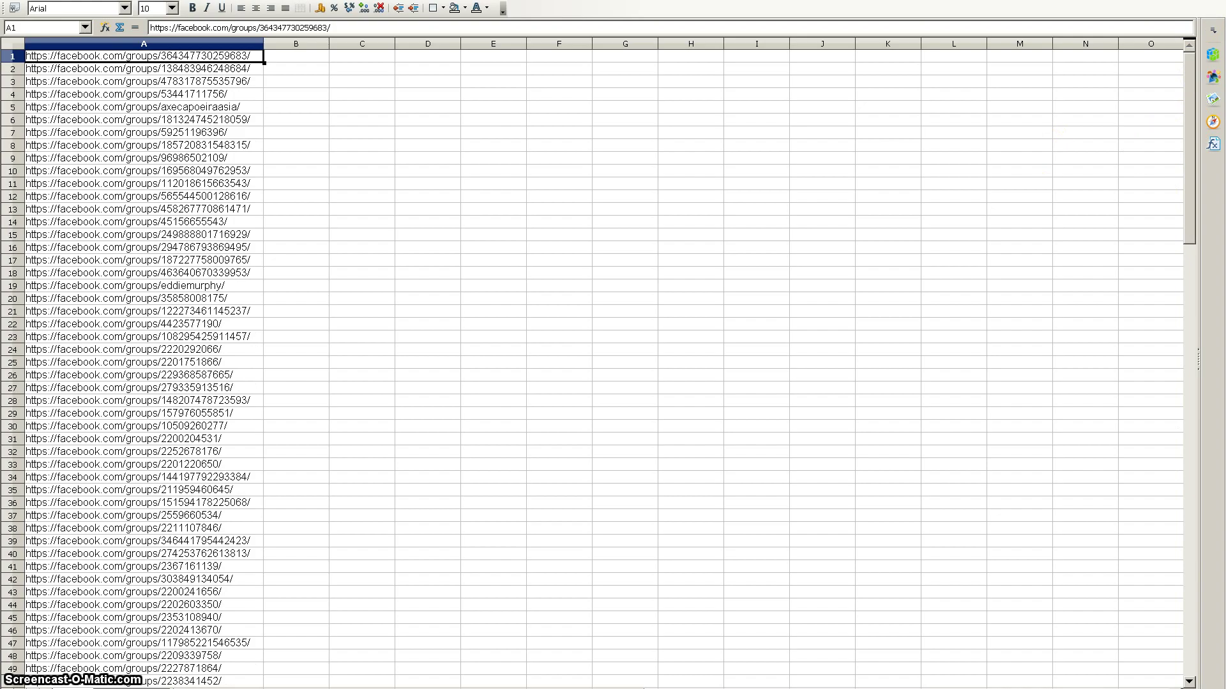
Step: Reopen LeadScout\GroupsToScout in Explorer, then return to FB Virtual Assistant
{"action": "key", "text": "alt+Tab"}
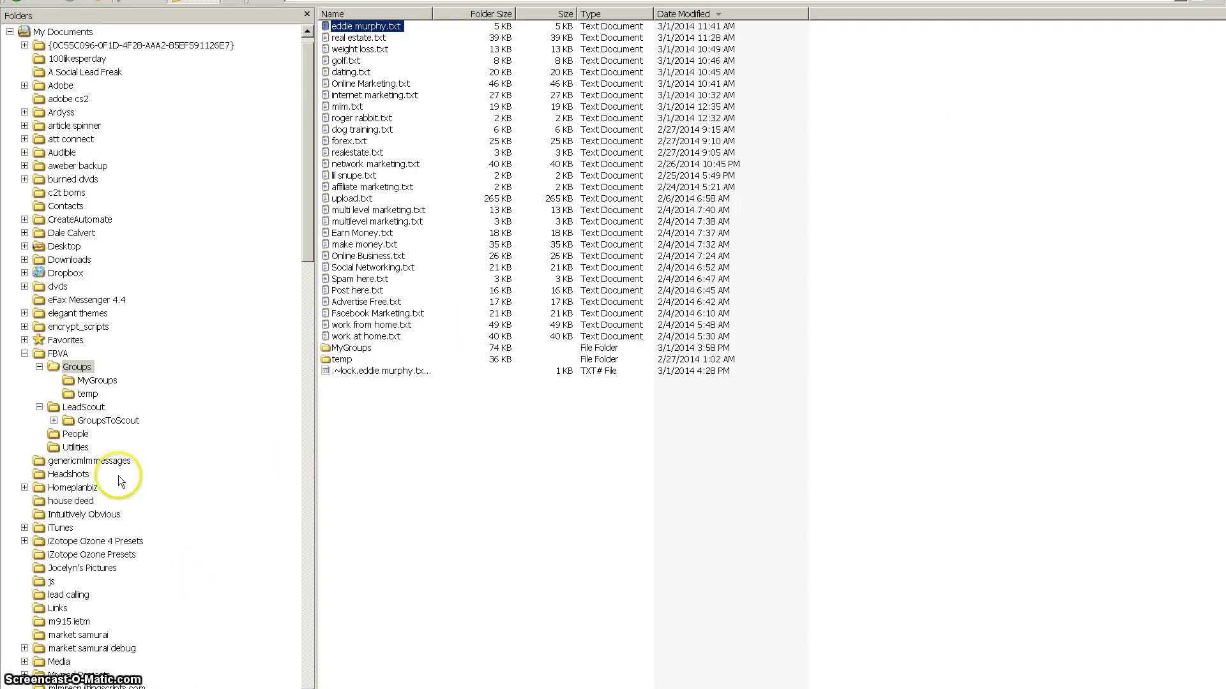
{"action": "left_click", "coordinate": [74, 407]}
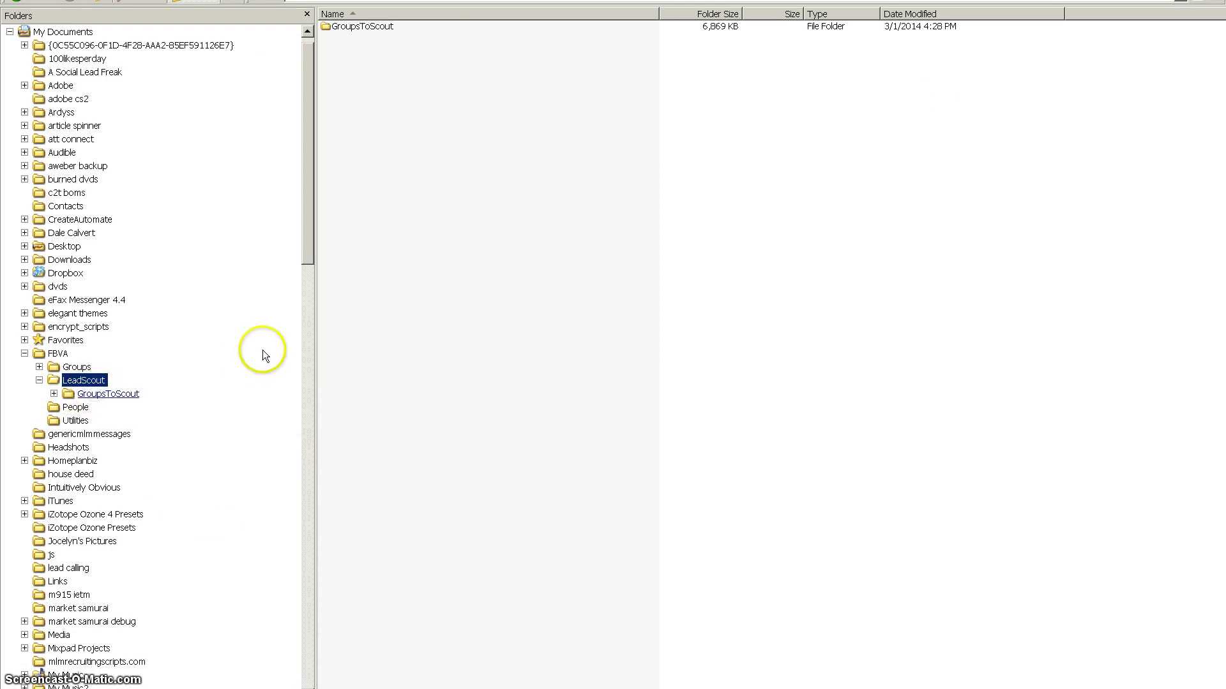
{"action": "double_click", "coordinate": [362, 26]}
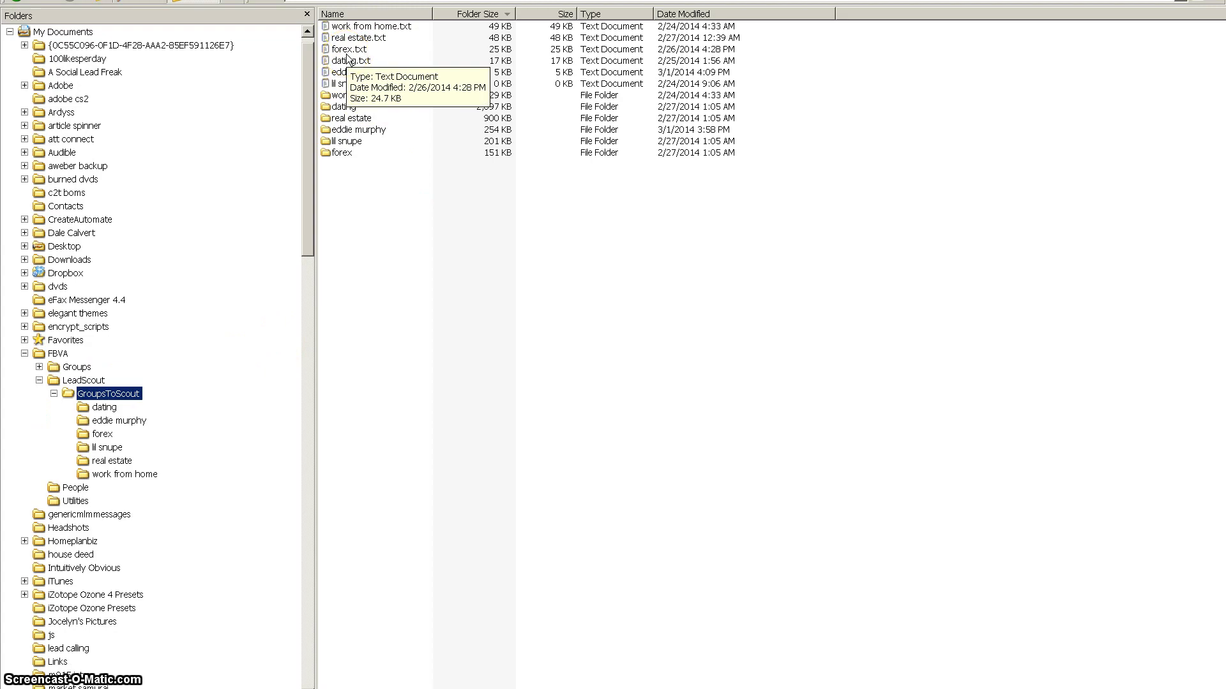
{"action": "key", "text": "alt+Tab"}
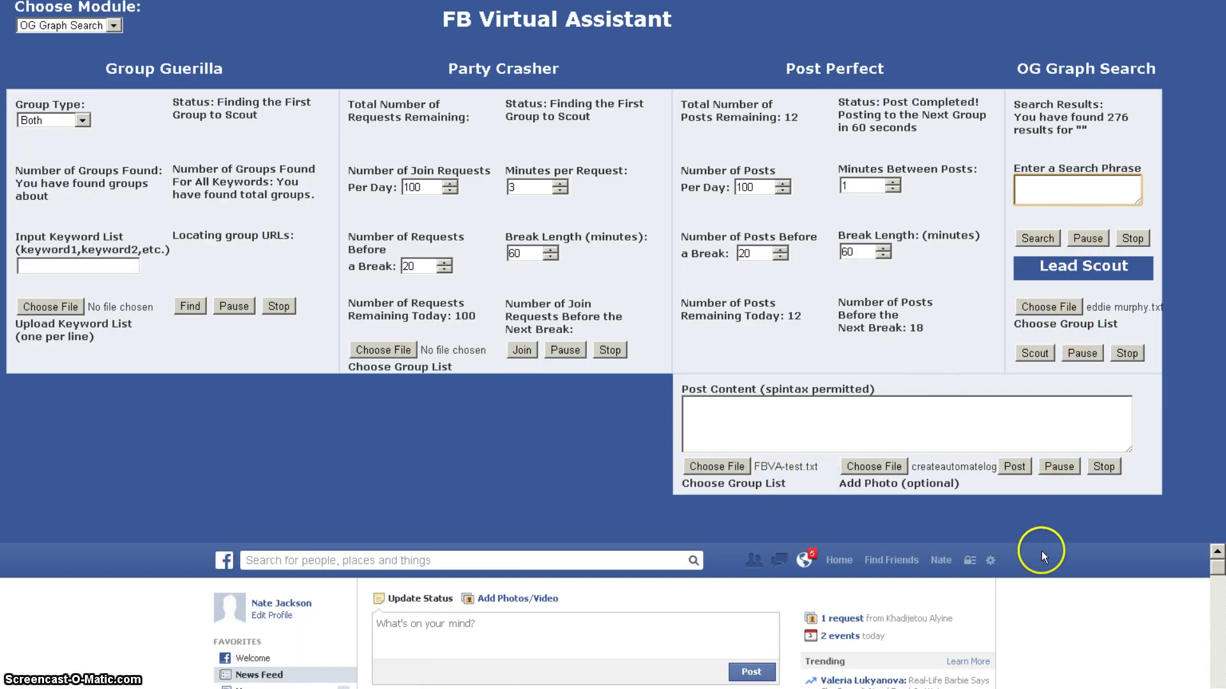
{"action": "scroll", "coordinate": [1040, 550], "scroll_direction": "down", "scroll_amount": 1}
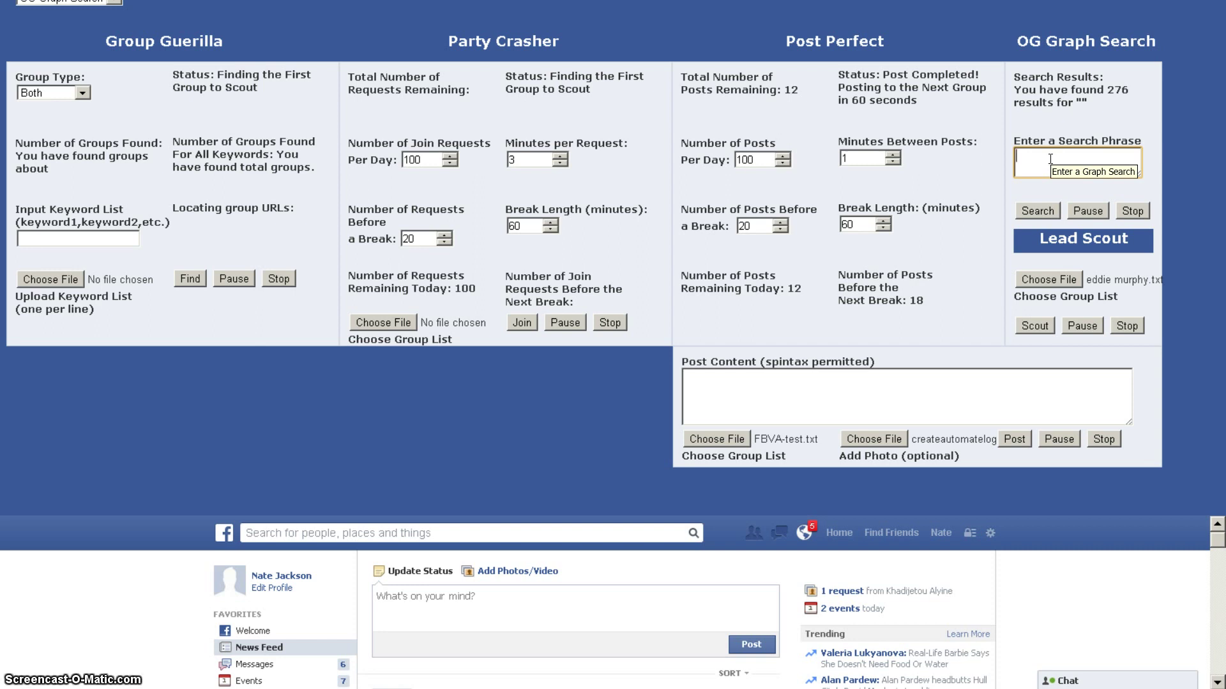
Step: Enter 'people who follow eminem and lives in los angeles california and graduated in 2010'
{"action": "type", "text": "p"}
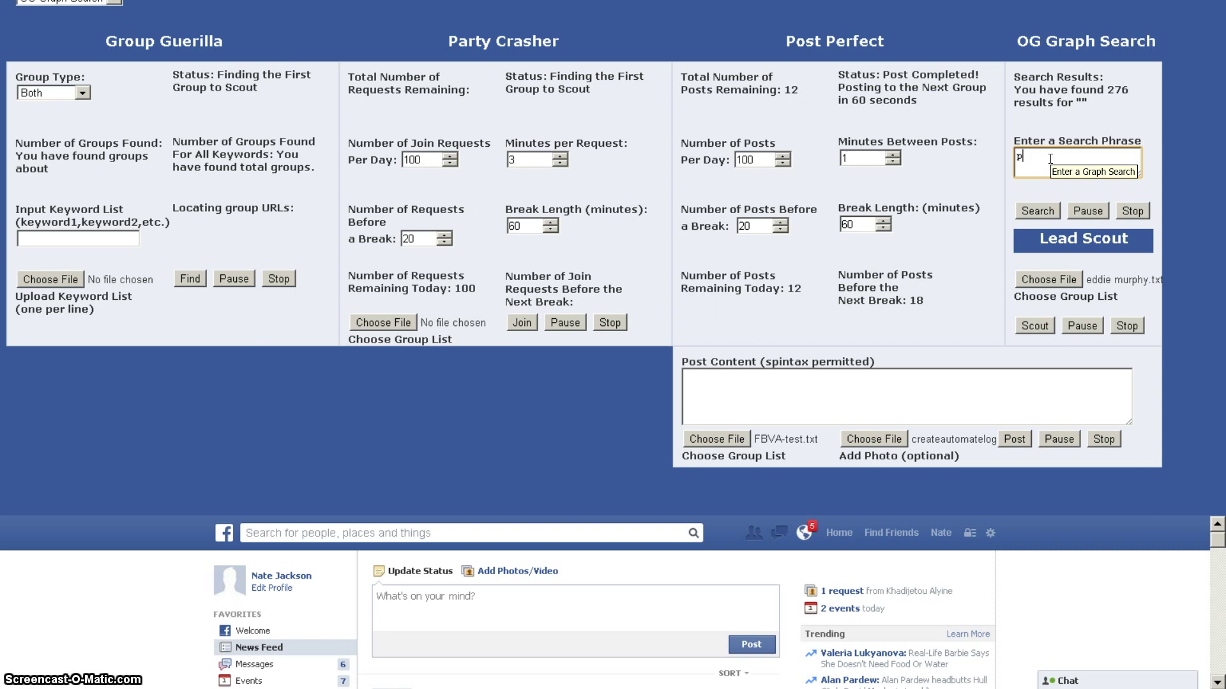
{"action": "type", "text": "eople wh"}
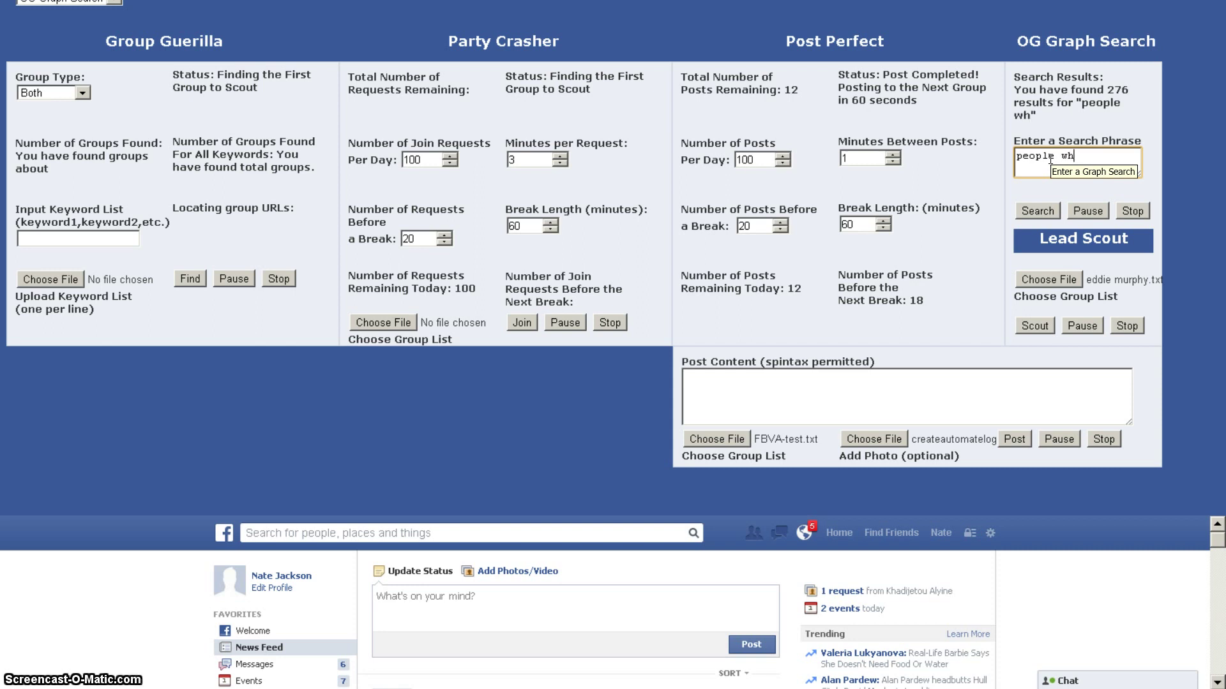
{"action": "type", "text": "o follow eminem"}
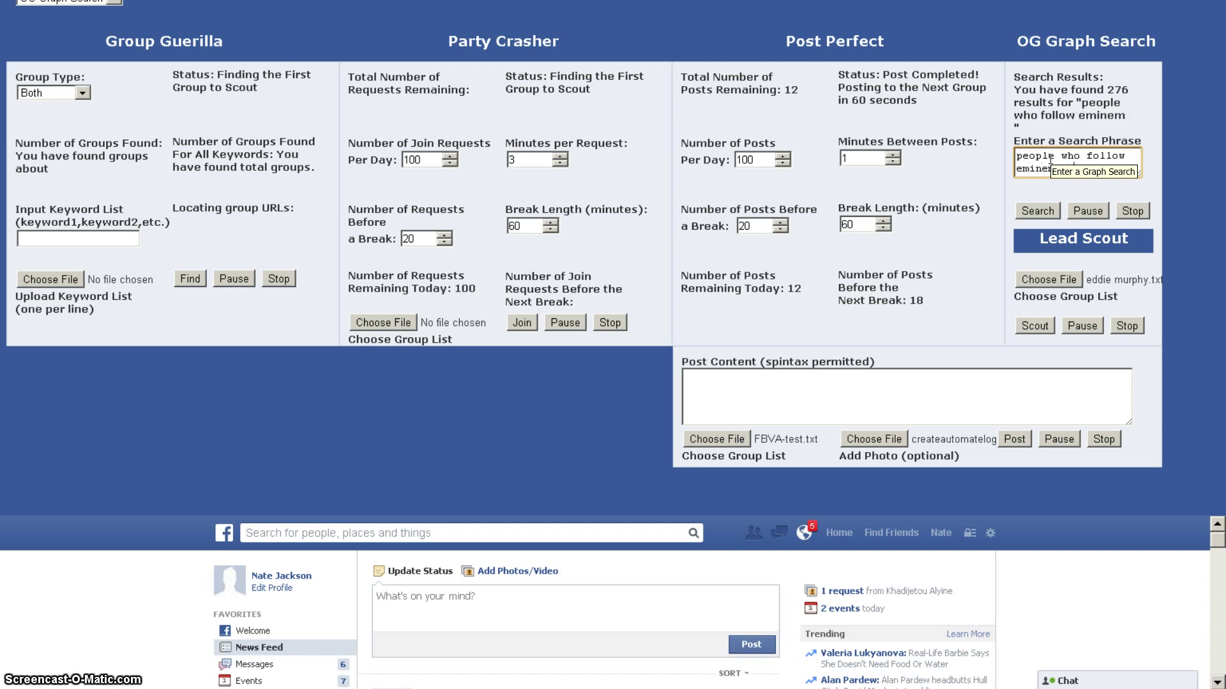
{"action": "type", "text": " and "}
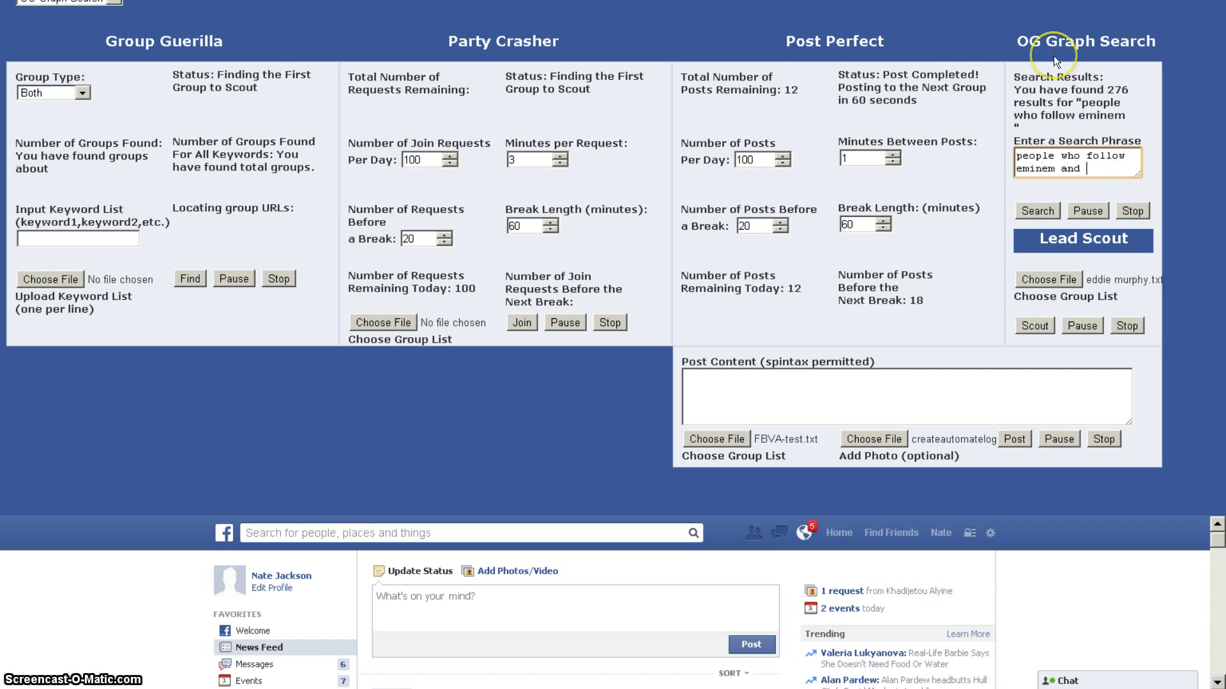
{"action": "type", "text": "lives in lo"}
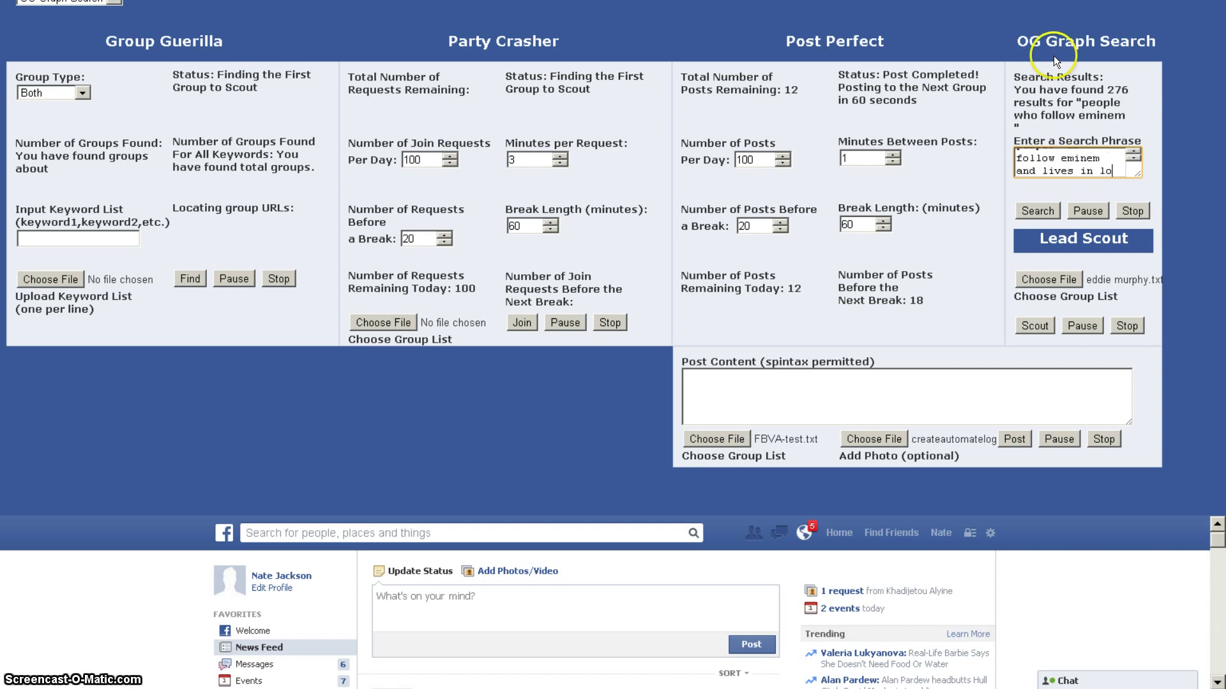
{"action": "type", "text": "s angeles ca"}
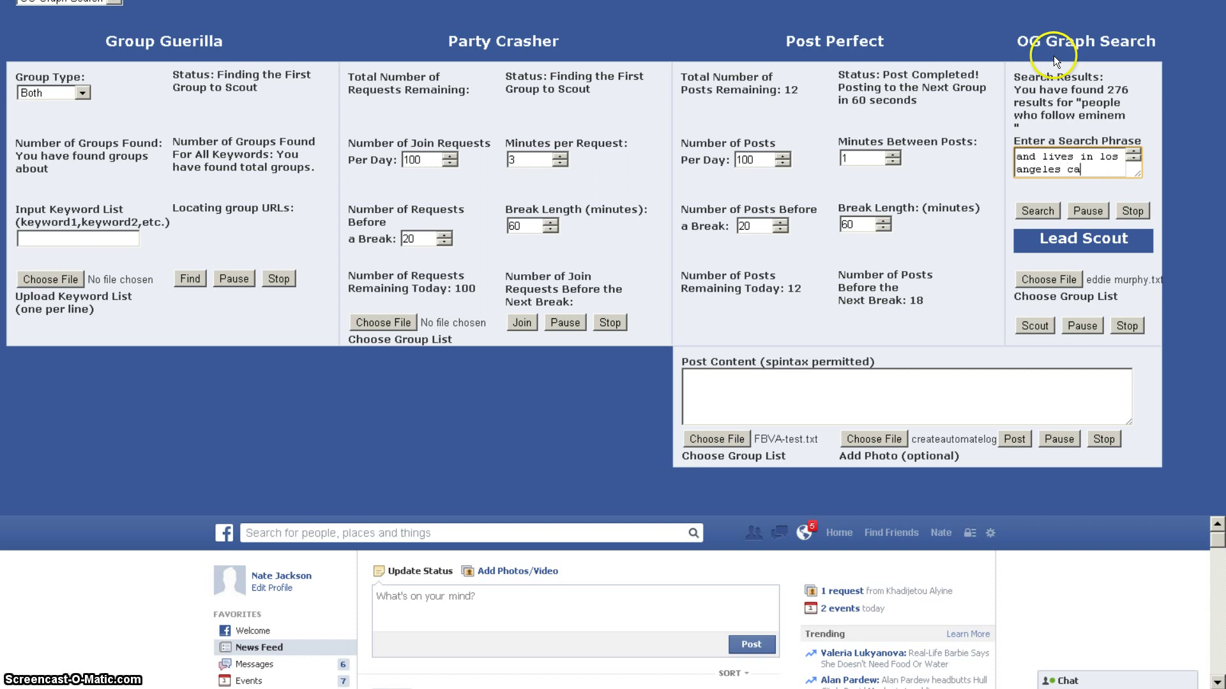
{"action": "type", "text": "liforni"}
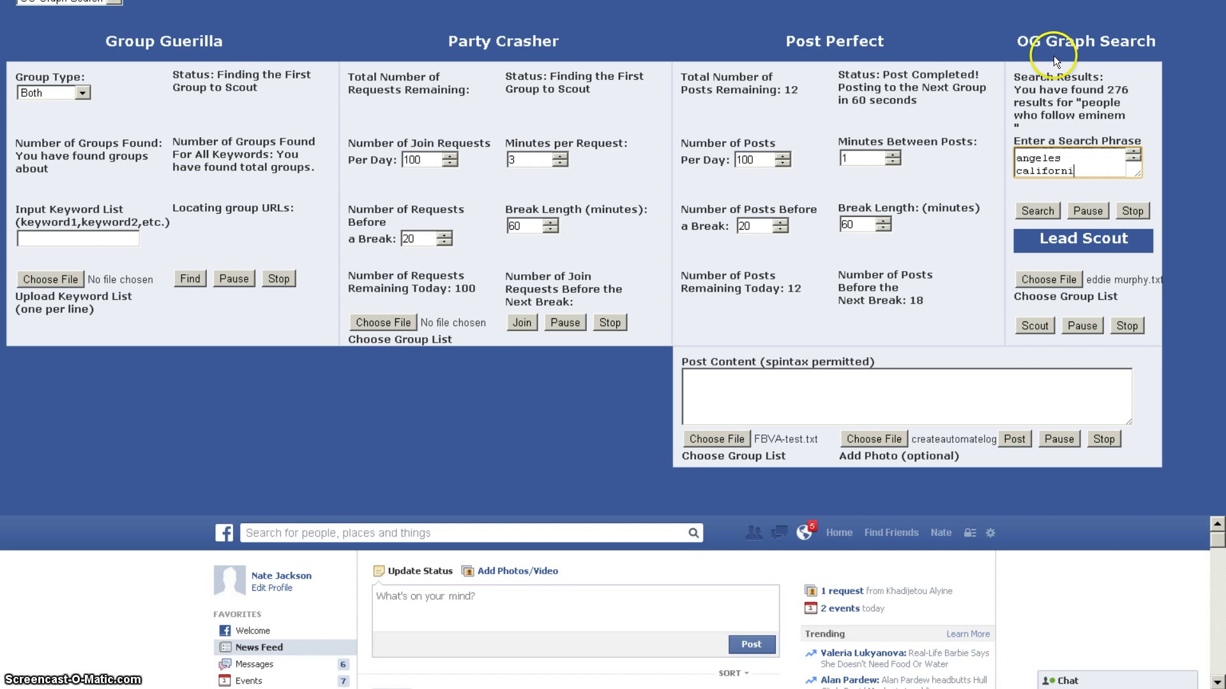
{"action": "type", "text": "a and "}
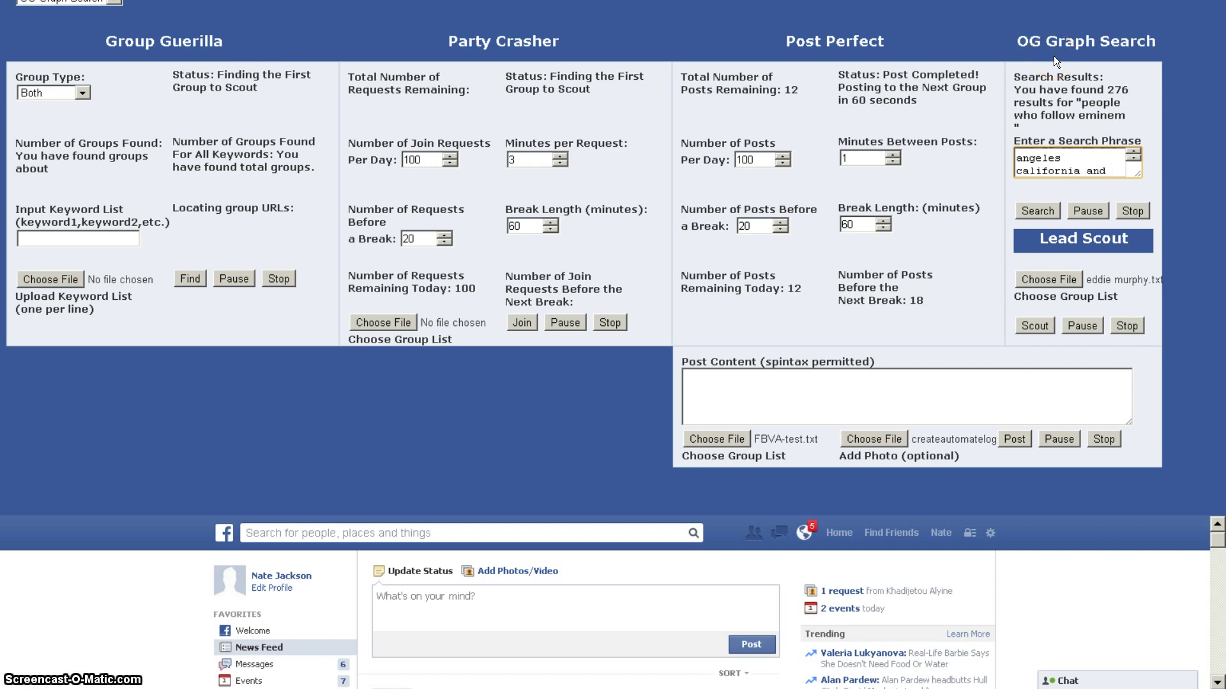
{"action": "type", "text": "gra"}
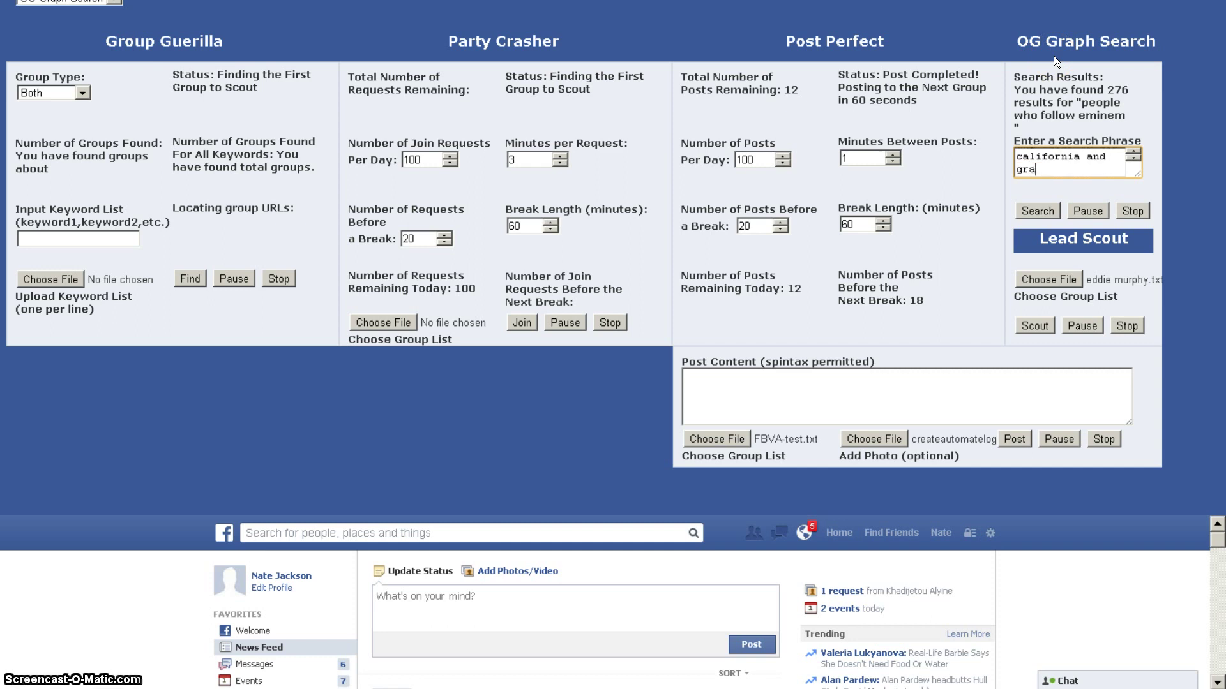
{"action": "type", "text": "duated"}
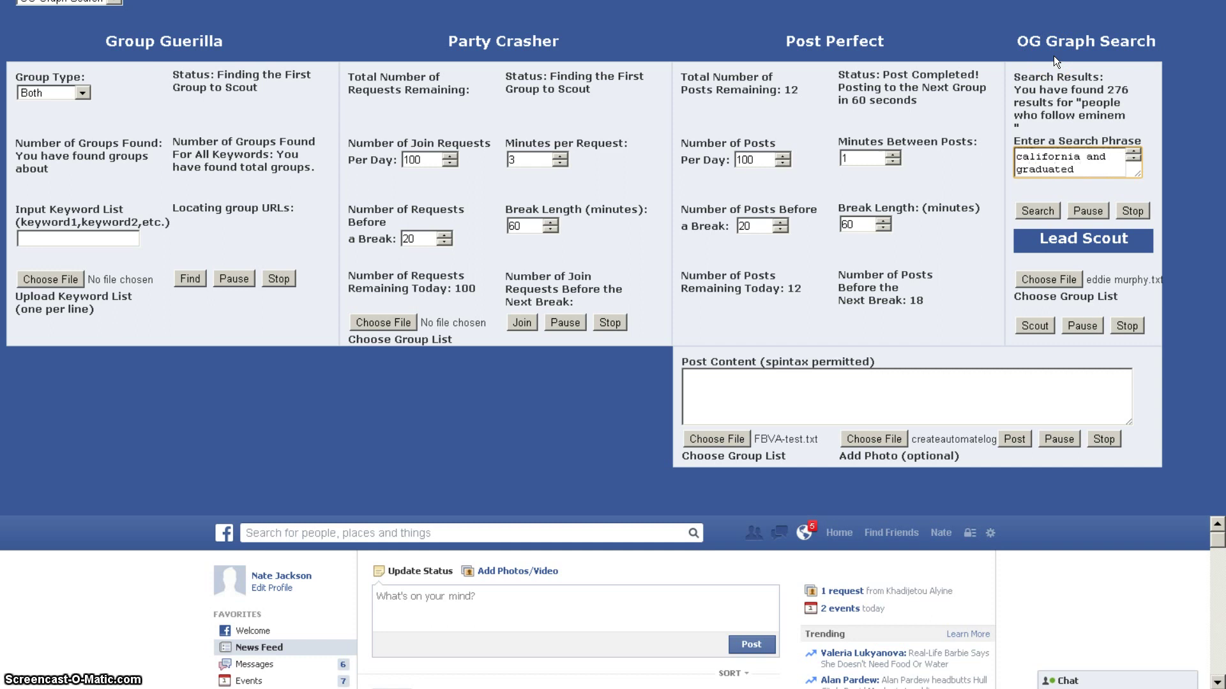
{"action": "type", "text": " in 201"}
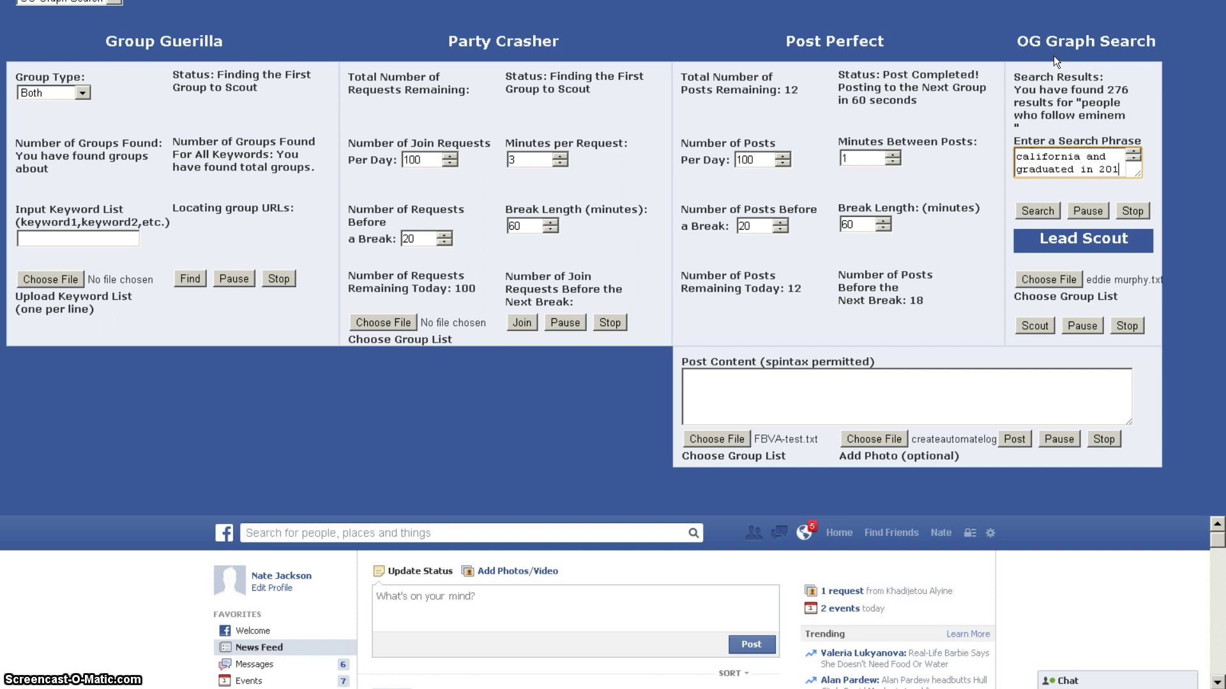
{"action": "type", "text": "0"}
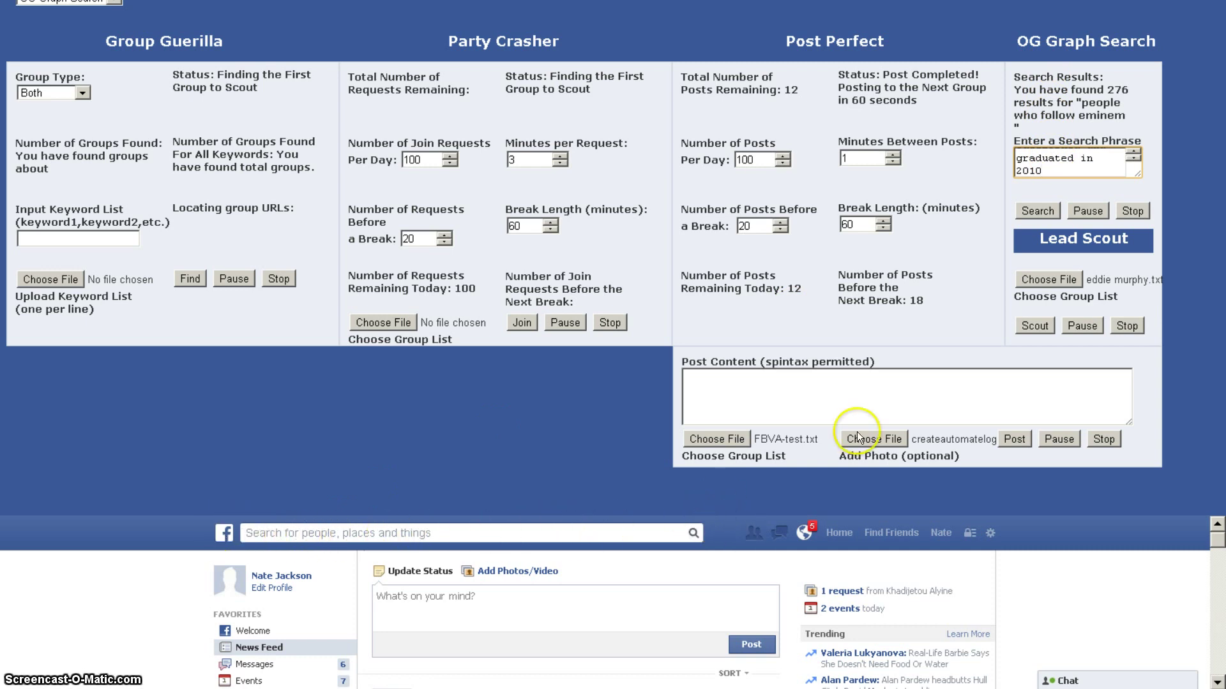
Step: Start the OG Graph Search for the eminem phrase and let Los Angeles profiles load
{"action": "left_click", "coordinate": [1040, 211]}
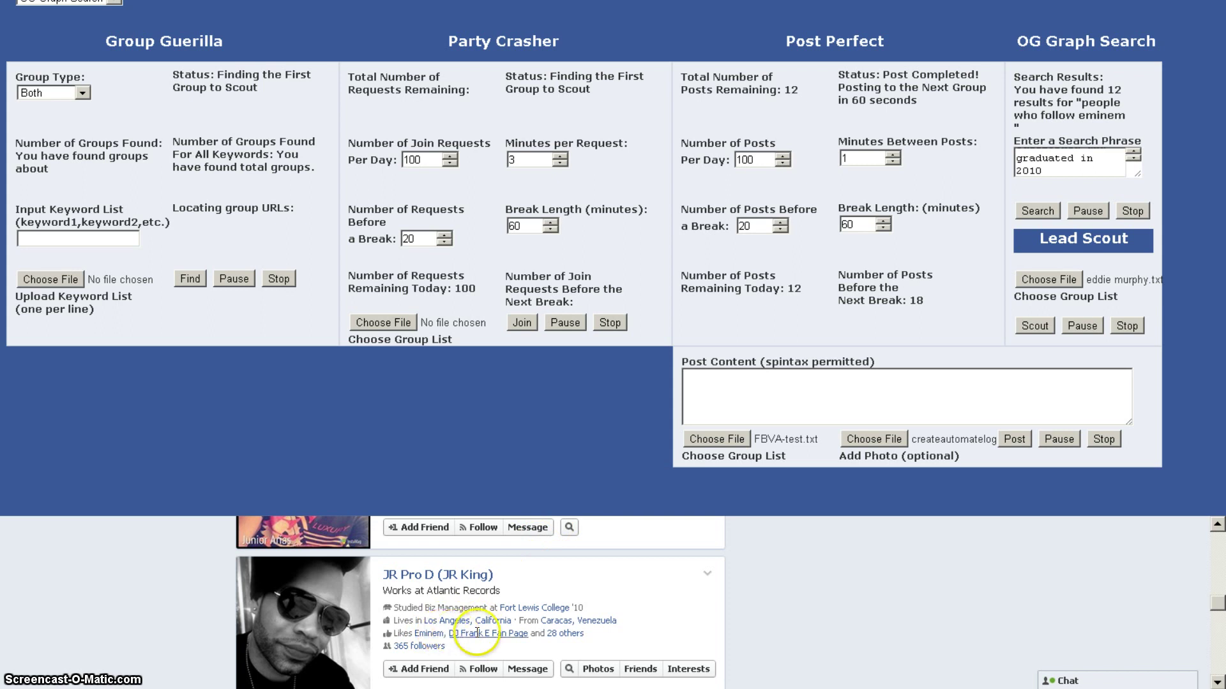
{"action": "mouse_move", "coordinate": [536, 606]}
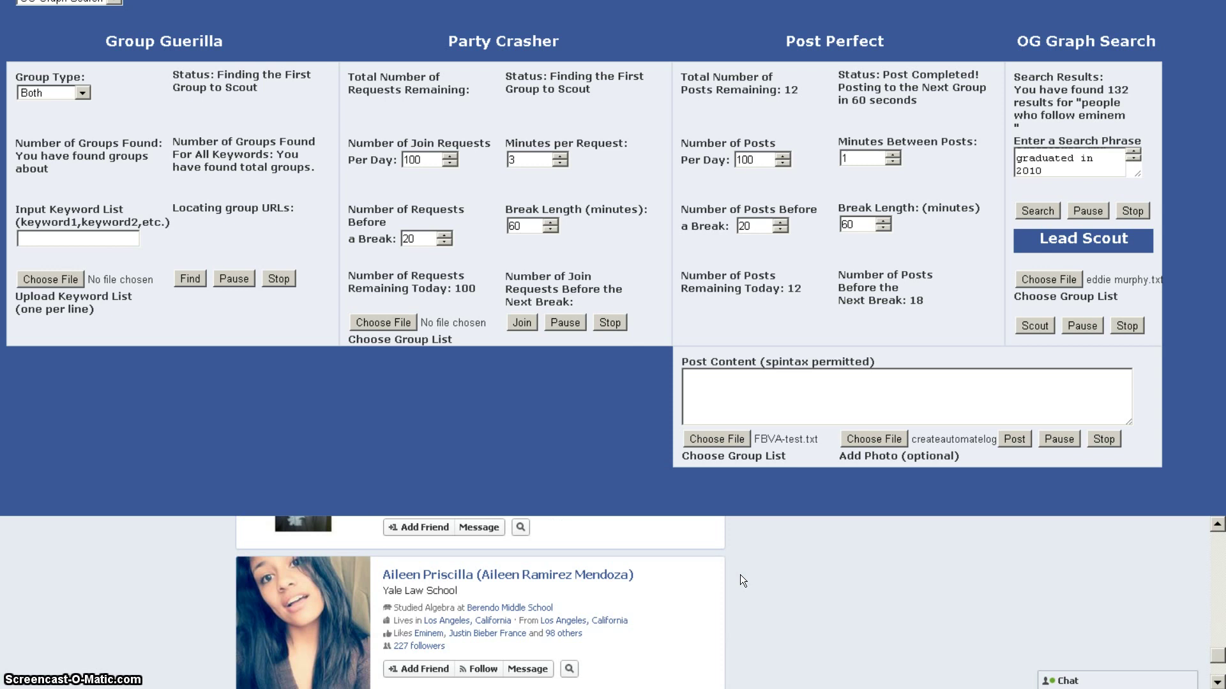
Step: Let the OG Graph Search keep collecting profiles until 132 results are found
{"action": "key", "text": "alt+Tab"}
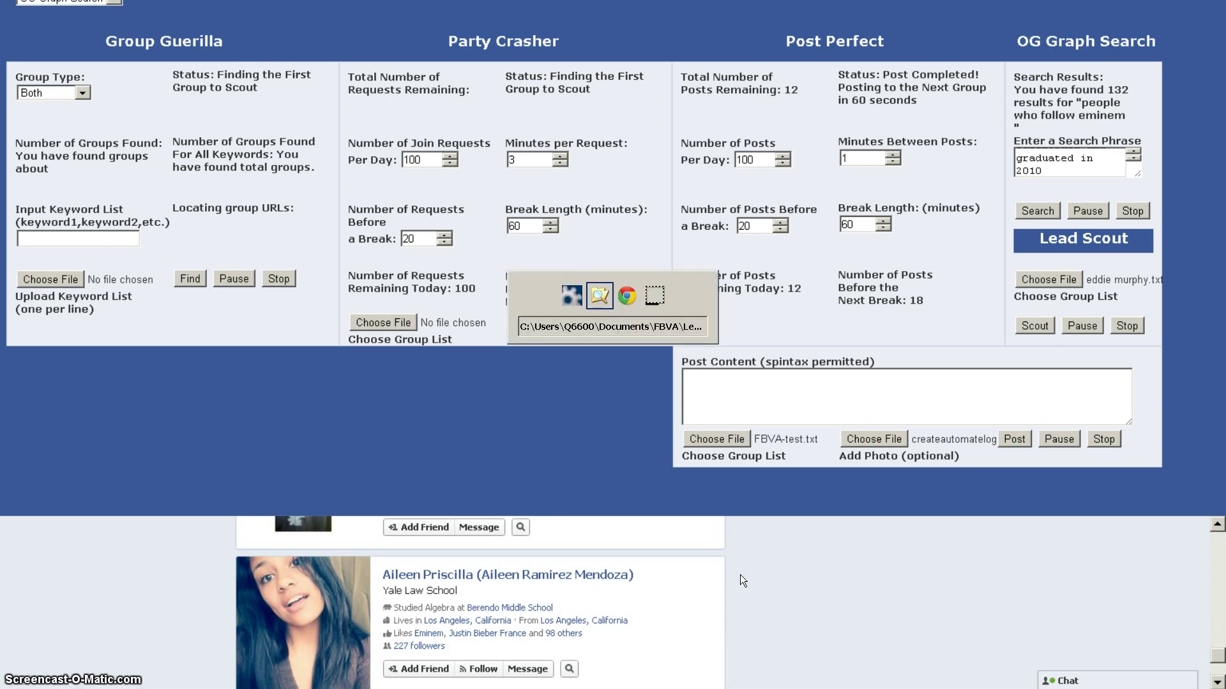
Step: Stop the OG Graph Search at 142 results and return to Windows Explorer
{"action": "key", "text": "alt+Tab"}
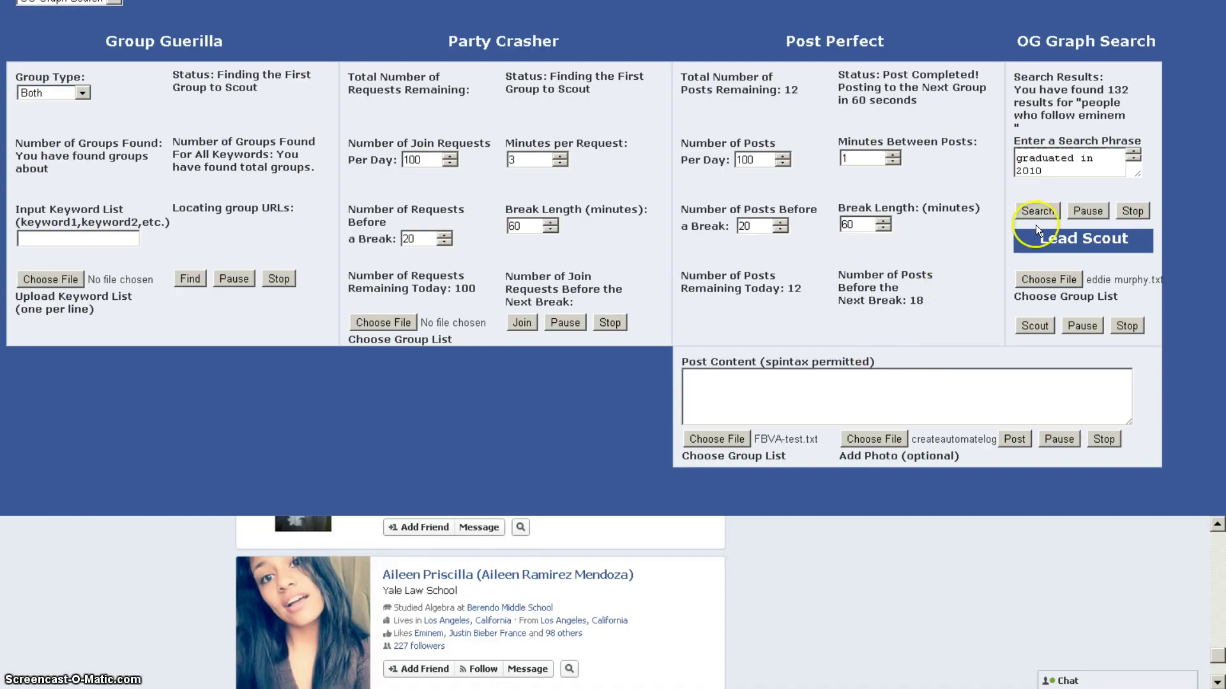
{"action": "left_click", "coordinate": [1132, 210]}
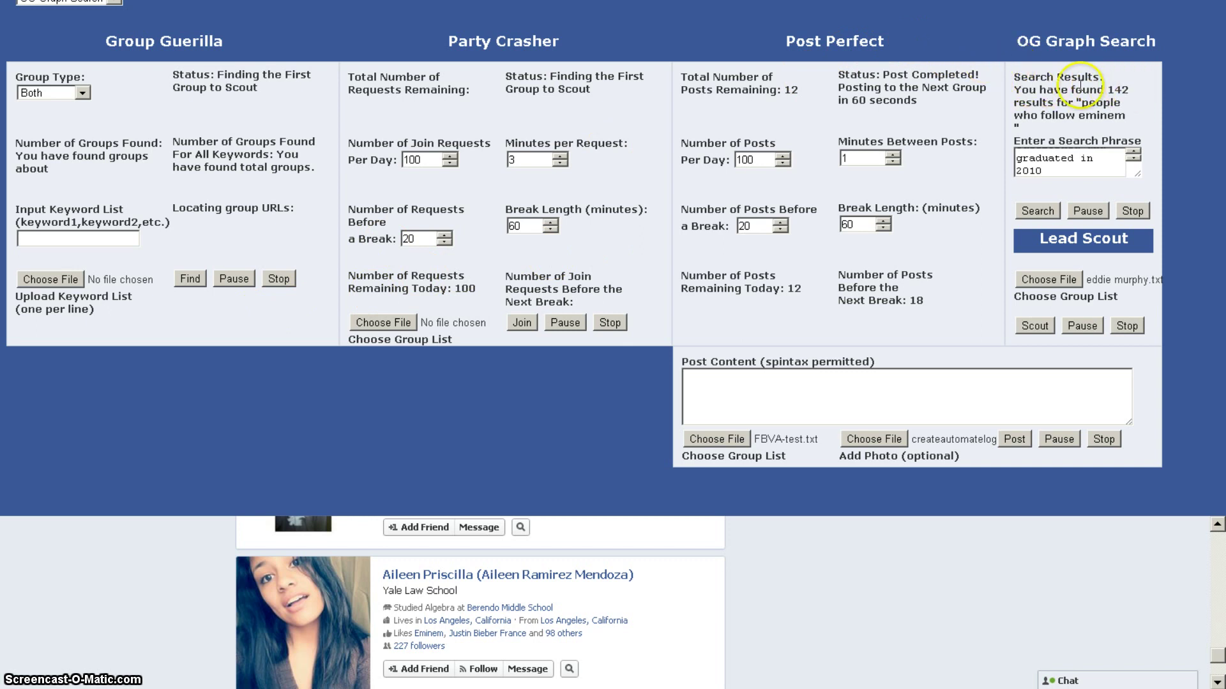
{"action": "key", "text": "alt+Tab"}
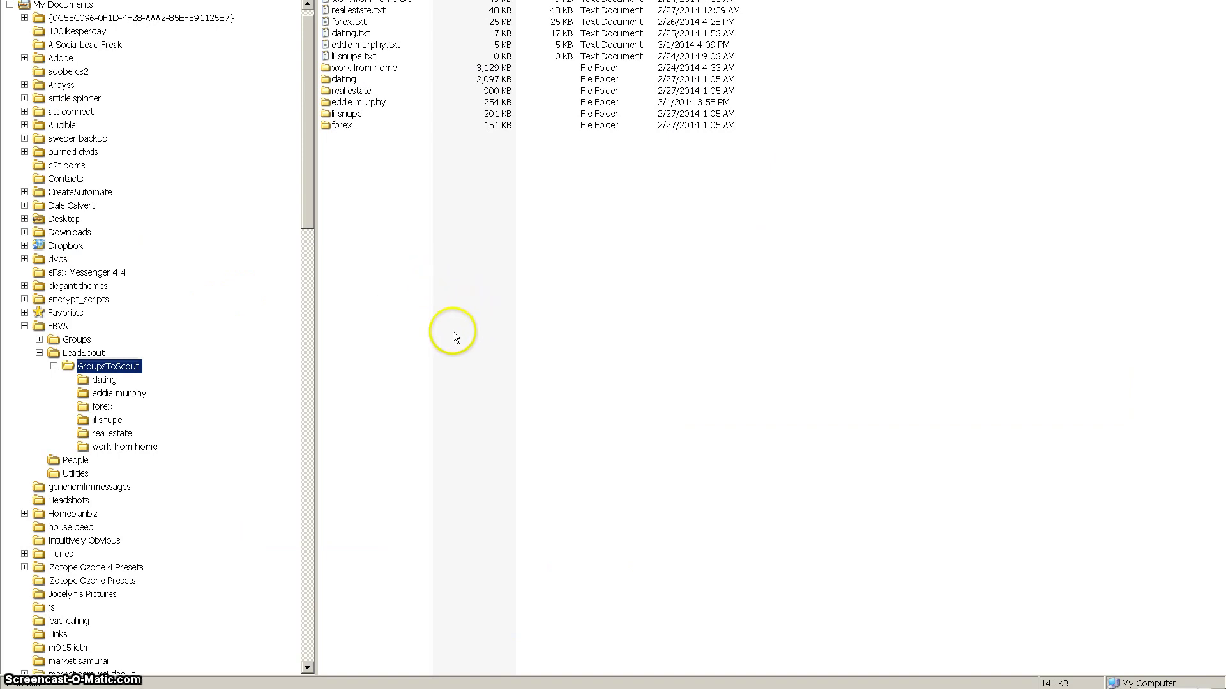
Step: Open the newest eminem Table-people file from FBVA\People in OpenOffice Calc as comma-separated data
{"action": "left_click", "coordinate": [76, 460]}
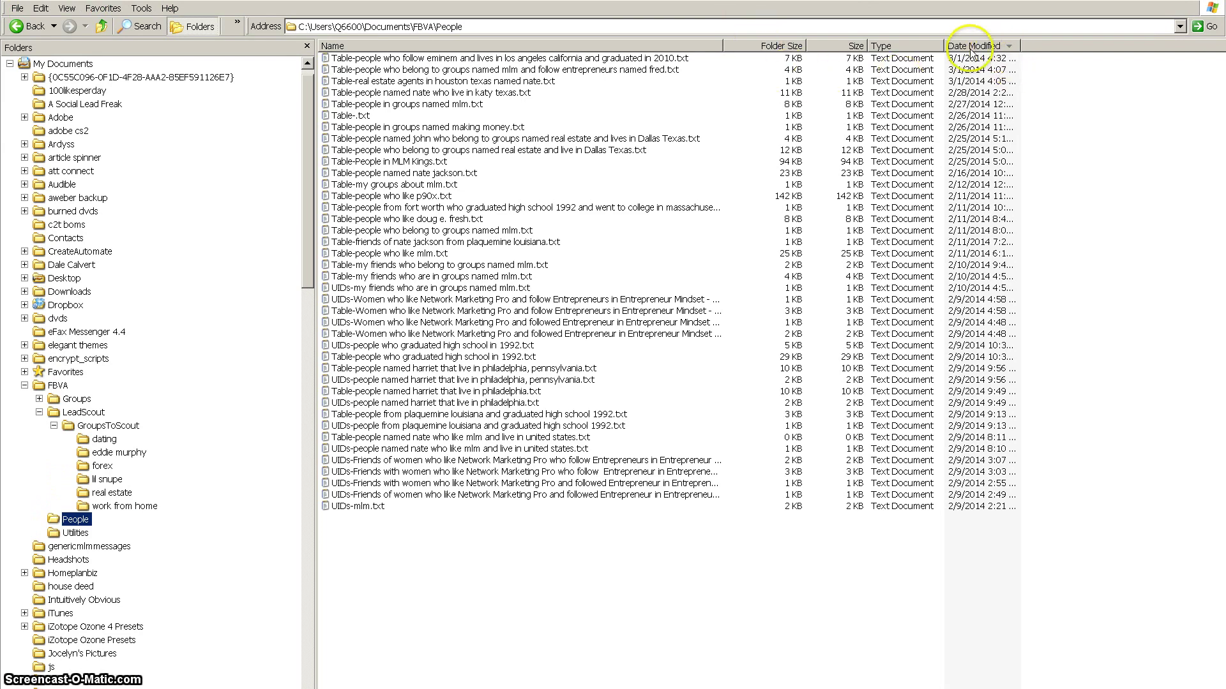
{"action": "left_click", "coordinate": [628, 61]}
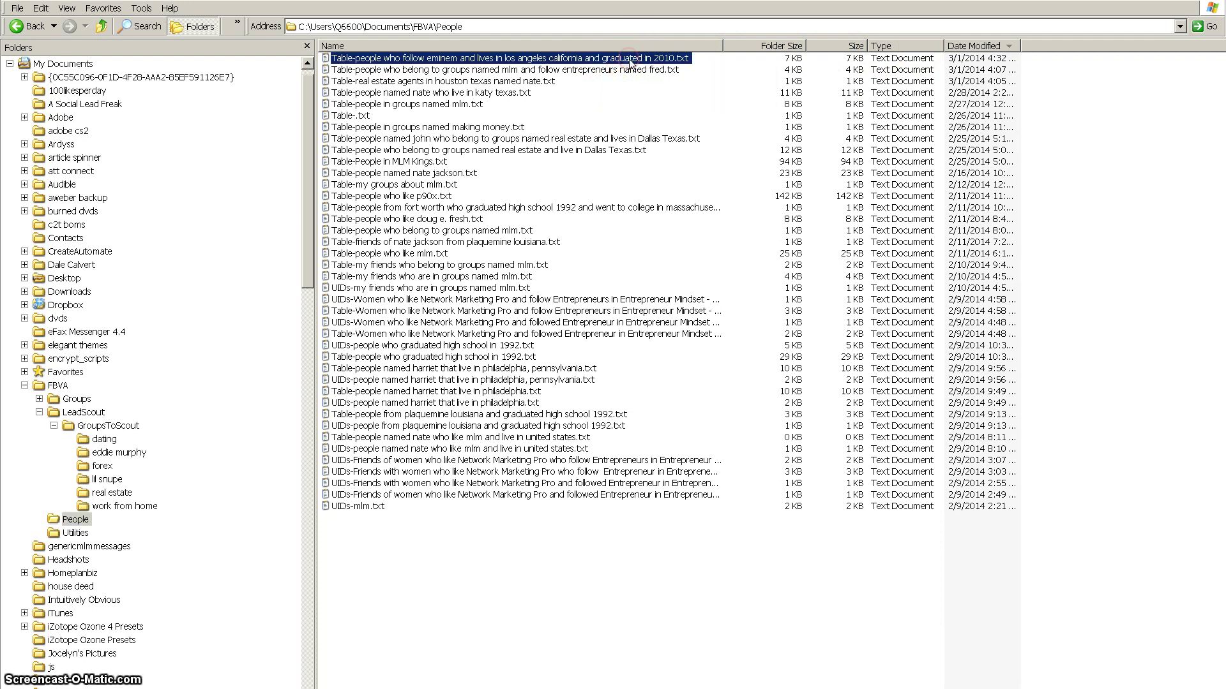
{"action": "right_click", "coordinate": [630, 62]}
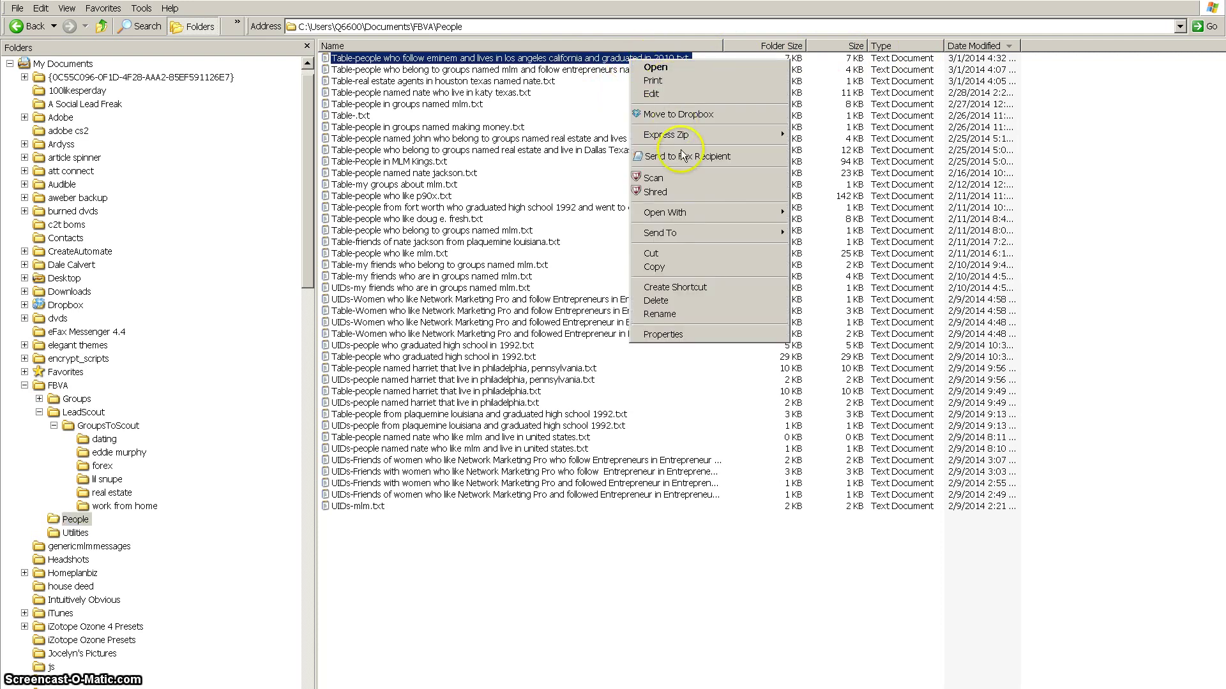
{"action": "mouse_move", "coordinate": [757, 212]}
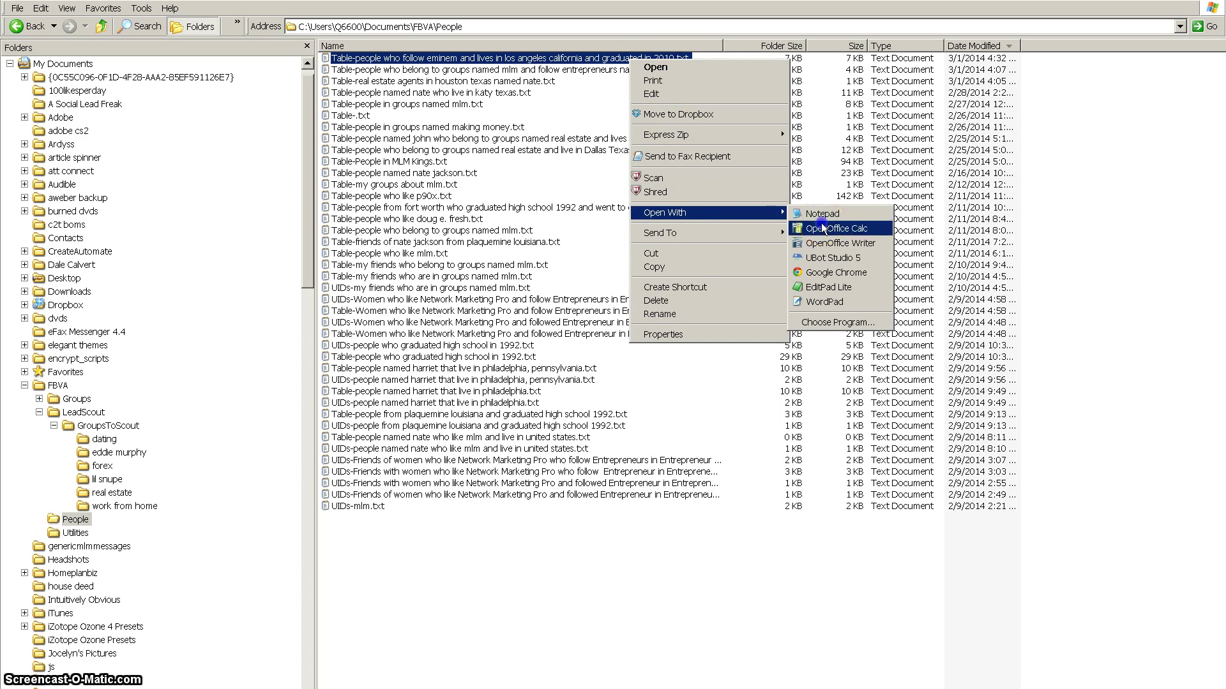
{"action": "left_click", "coordinate": [821, 223]}
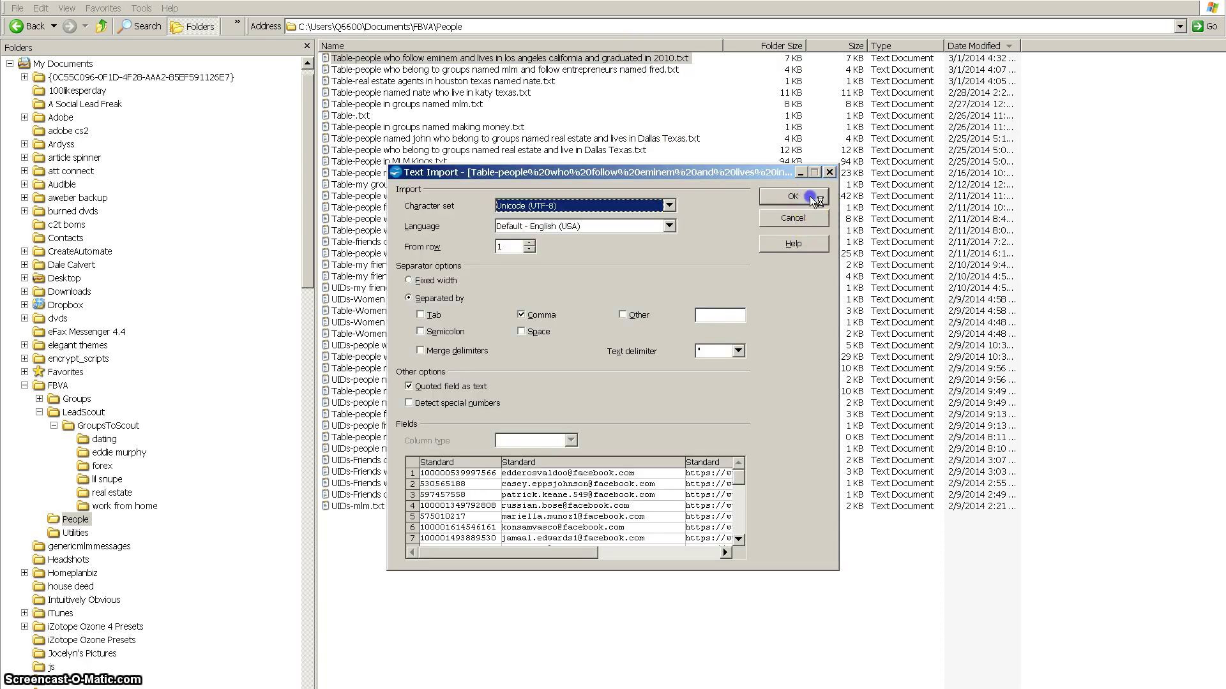
{"action": "left_click", "coordinate": [810, 198]}
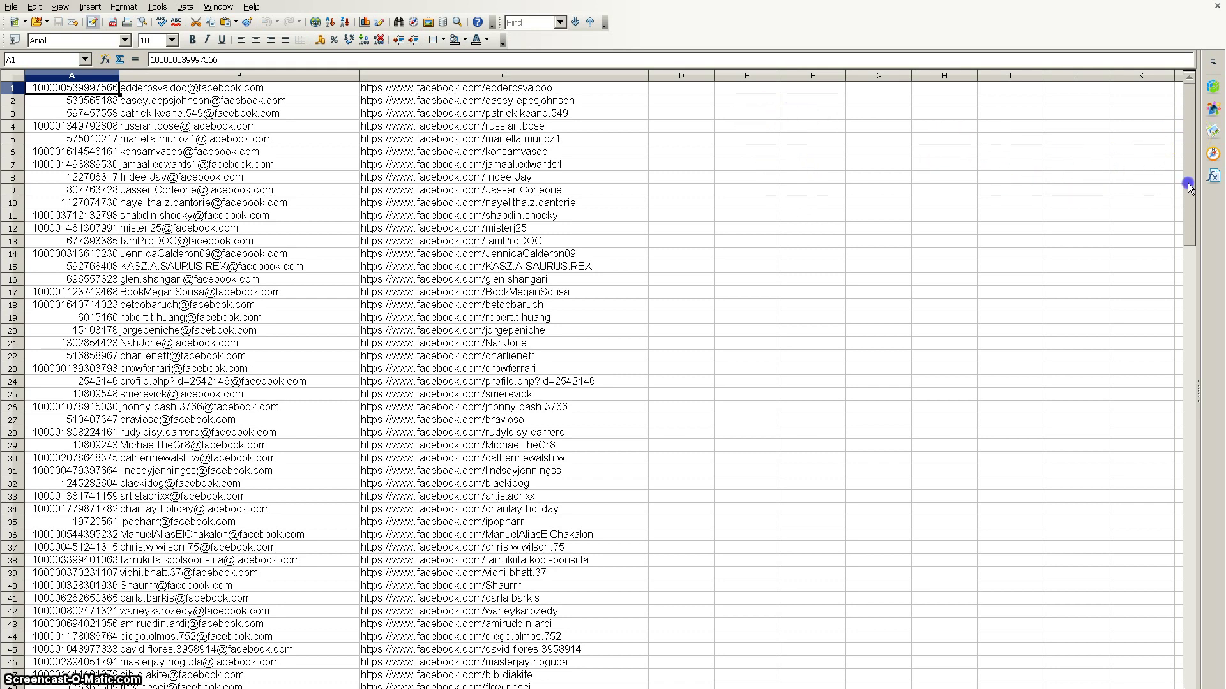
{"action": "mouse_move", "coordinate": [1187, 185]}
{"action": "left_mouse_down"}
{"action": "mouse_move", "coordinate": [1182, 278]}
{"action": "mouse_move", "coordinate": [1181, 177]}
{"action": "left_mouse_up"}
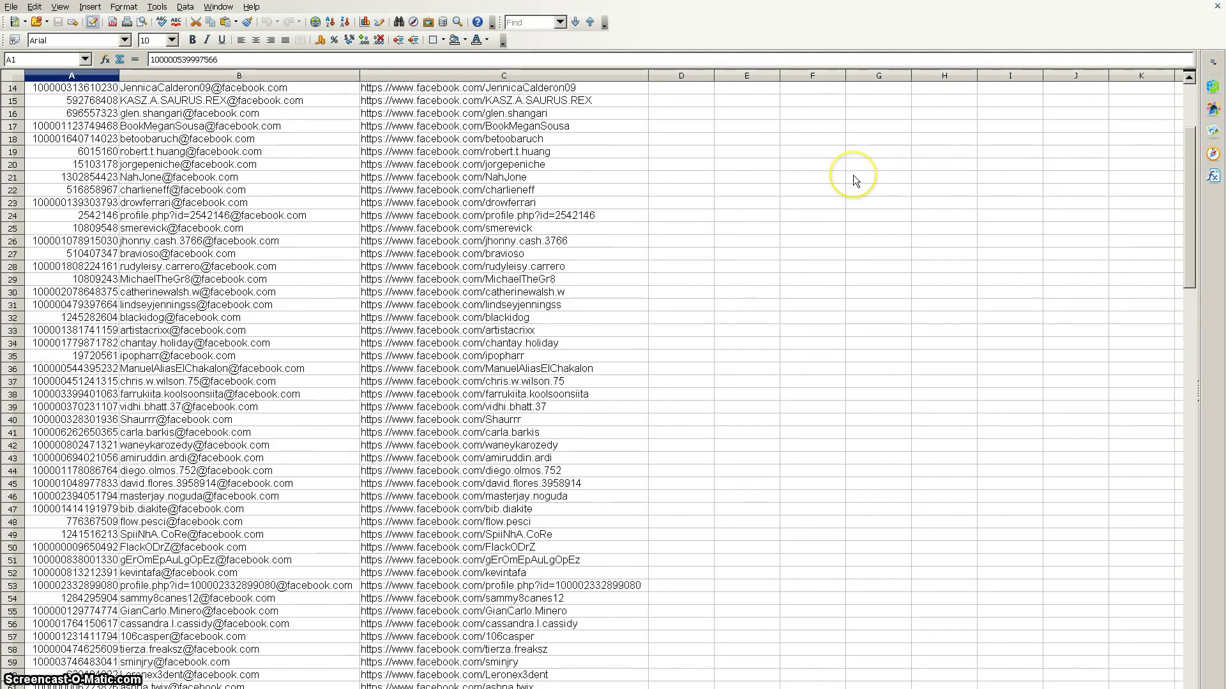
{"action": "scroll", "coordinate": [852, 175], "scroll_direction": "down", "scroll_amount": 4}
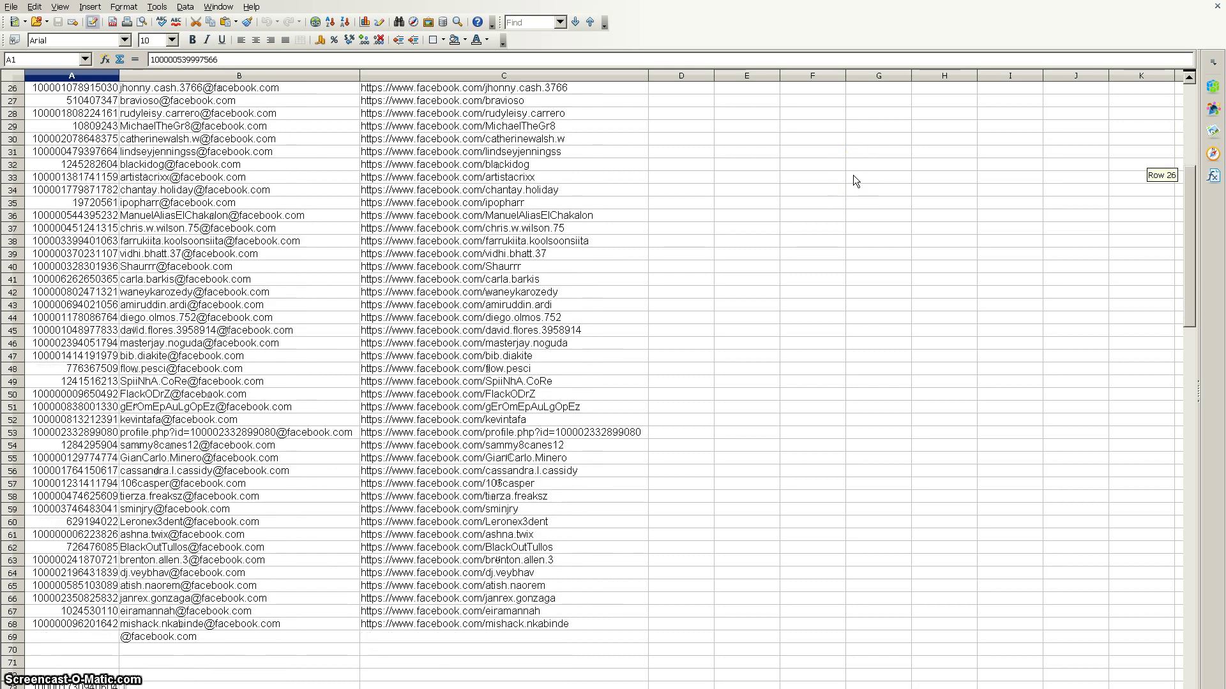
{"action": "left_click", "coordinate": [1187, 233]}
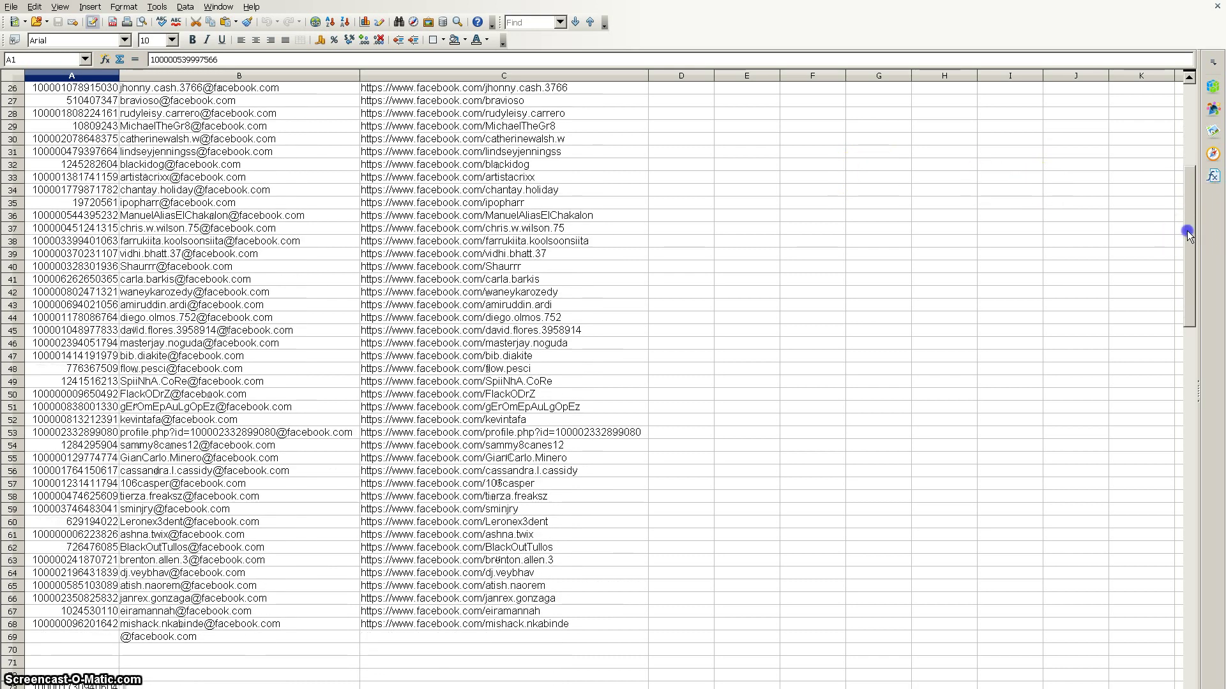
{"action": "mouse_move", "coordinate": [1187, 233]}
{"action": "left_mouse_down"}
{"action": "mouse_move", "coordinate": [1192, 518]}
{"action": "mouse_move", "coordinate": [1187, 228]}
{"action": "left_mouse_up"}
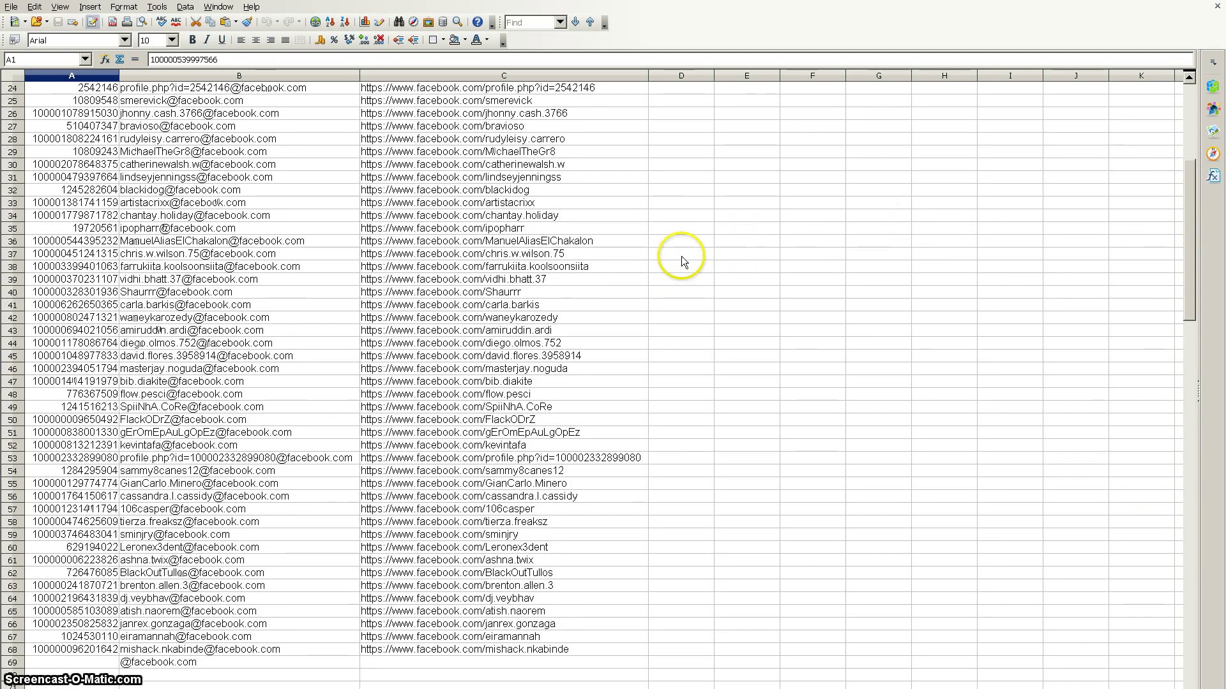
{"action": "scroll", "coordinate": [681, 255], "scroll_direction": "down", "scroll_amount": 11}
{"action": "scroll", "coordinate": [436, 287], "scroll_direction": "down", "scroll_amount": 19}
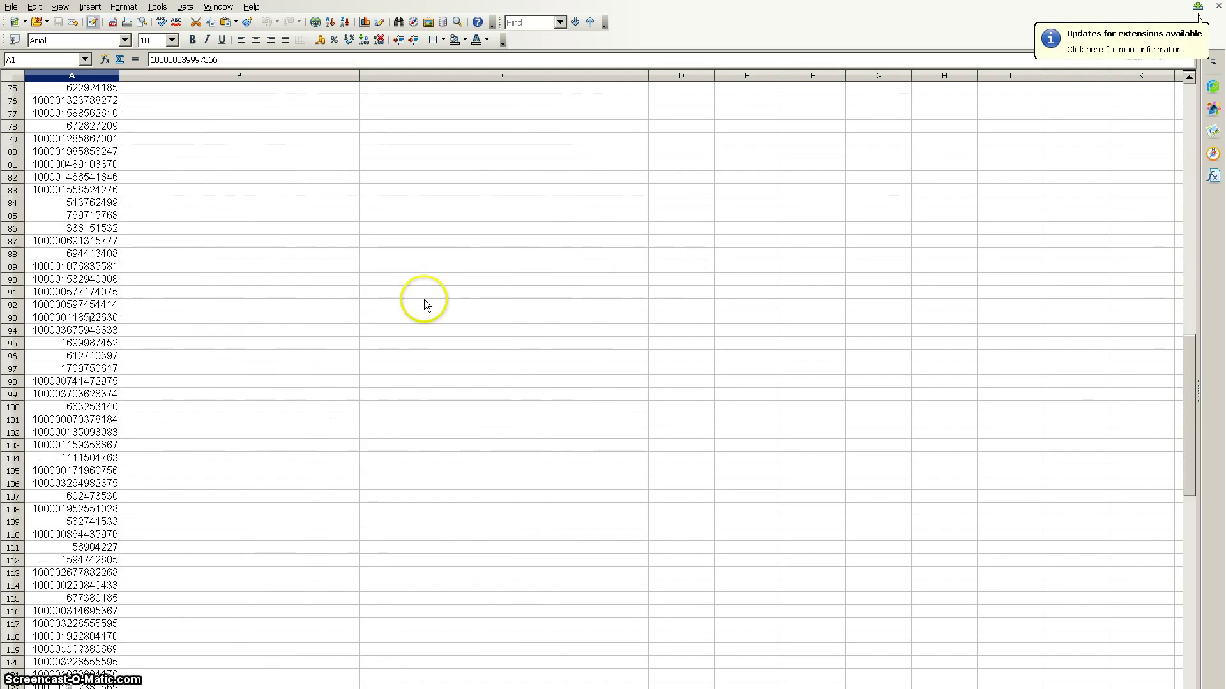
{"action": "scroll", "coordinate": [553, 257], "scroll_direction": "up", "scroll_amount": 20}
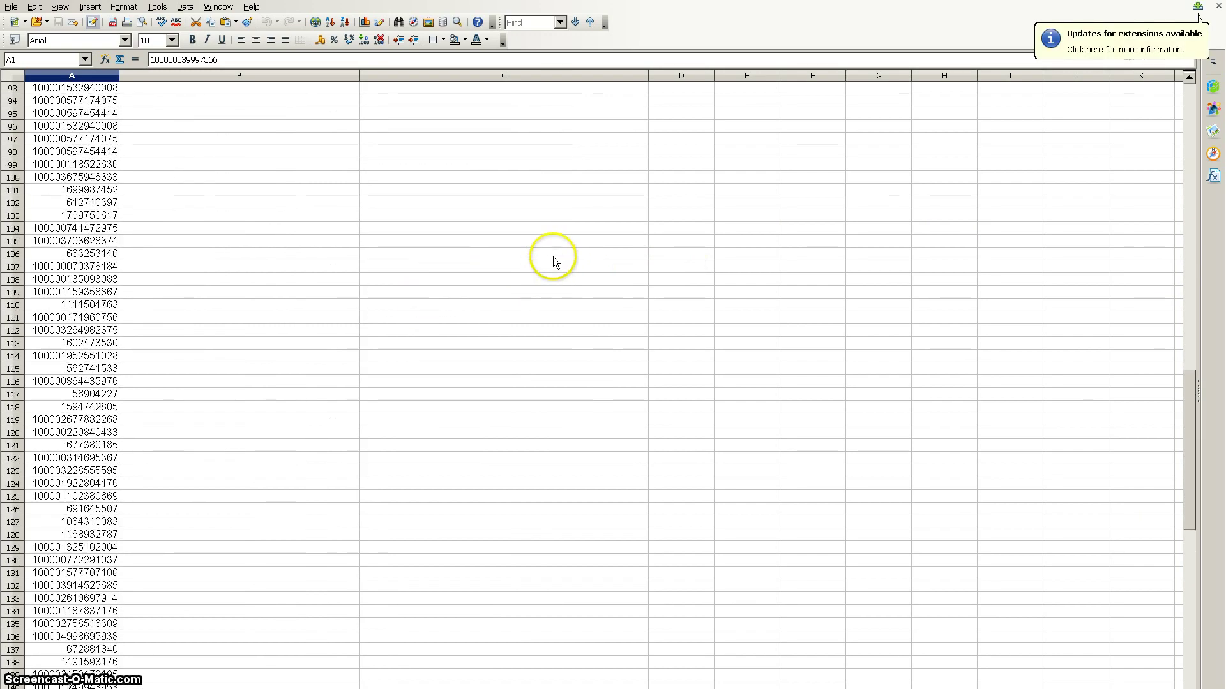
{"action": "scroll", "coordinate": [594, 232], "scroll_direction": "up", "scroll_amount": 12}
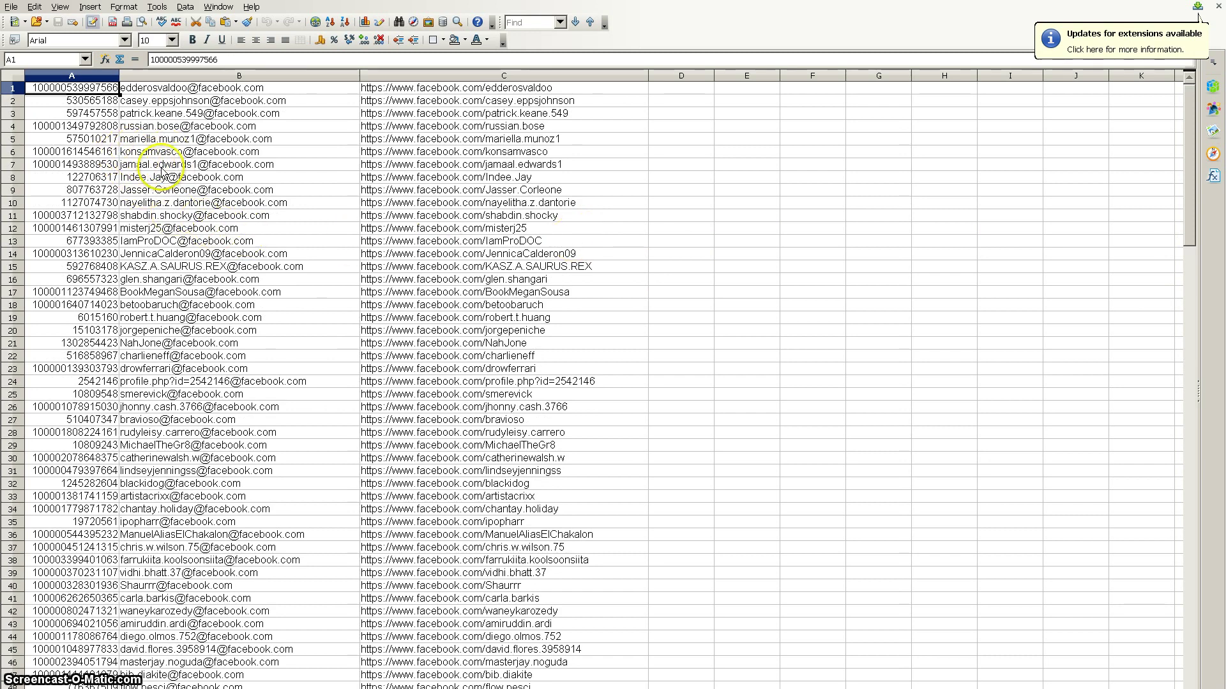
{"action": "scroll", "coordinate": [634, 238], "scroll_direction": "down", "scroll_amount": 20}
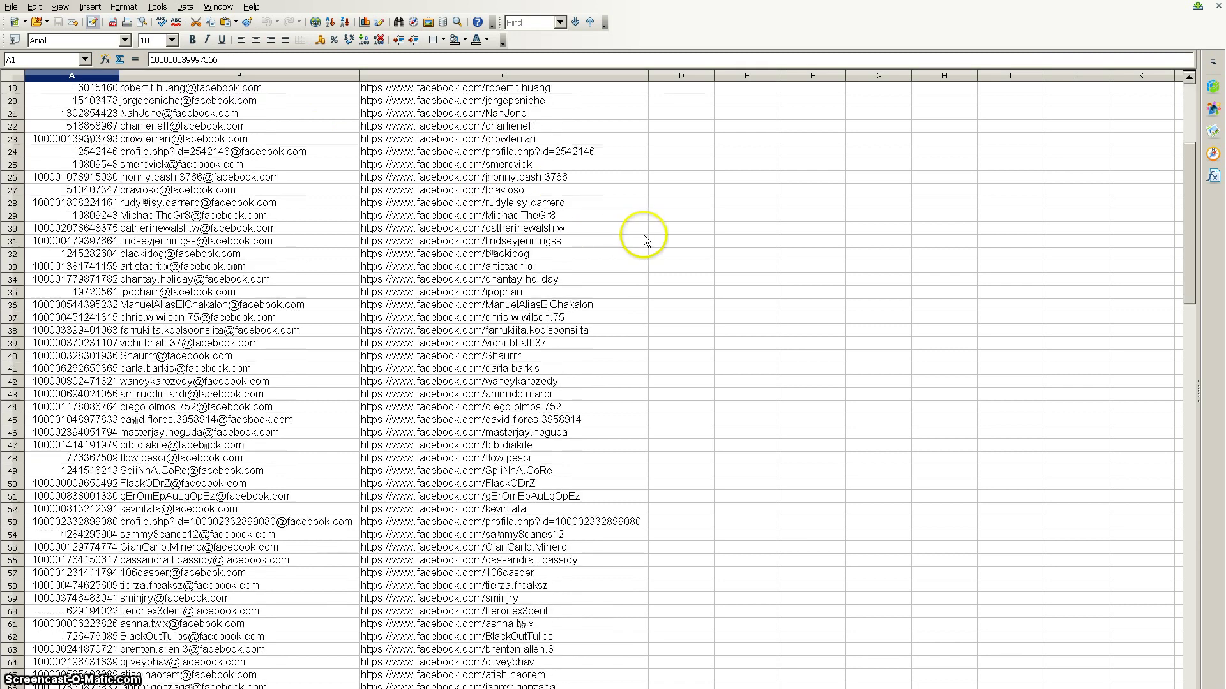
{"action": "scroll", "coordinate": [428, 295], "scroll_direction": "down", "scroll_amount": 5}
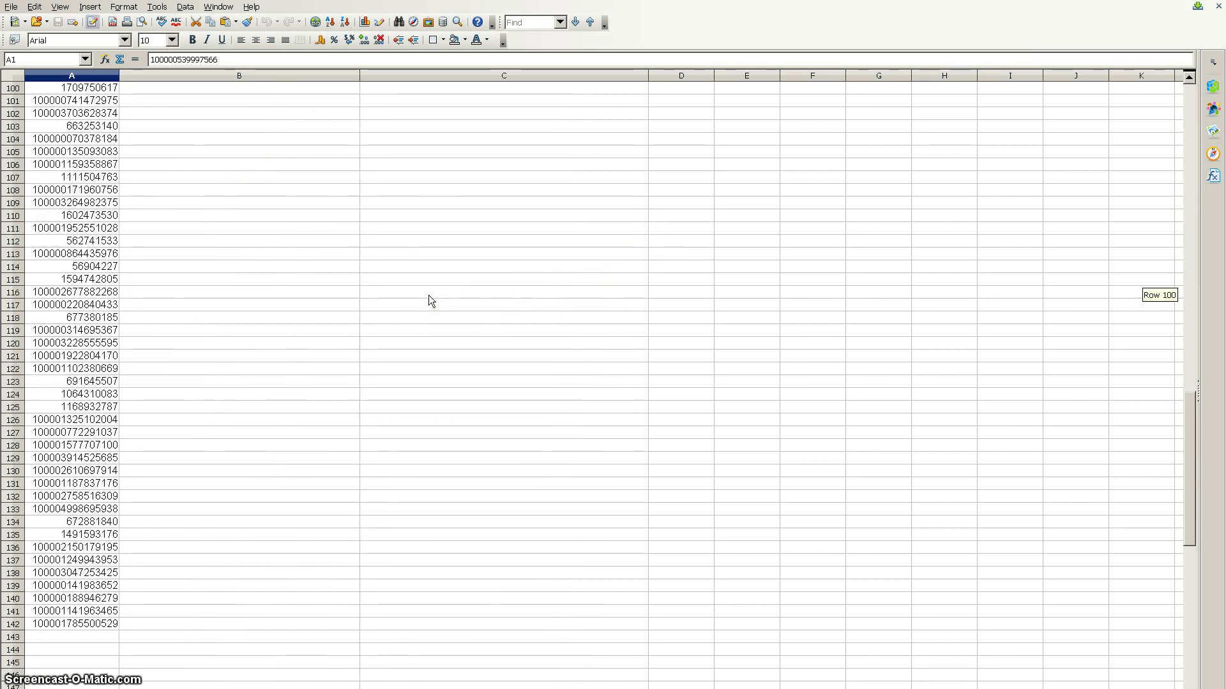
{"action": "left_click_drag", "start_coordinate": [1187, 509], "coordinate": [1191, 330]}
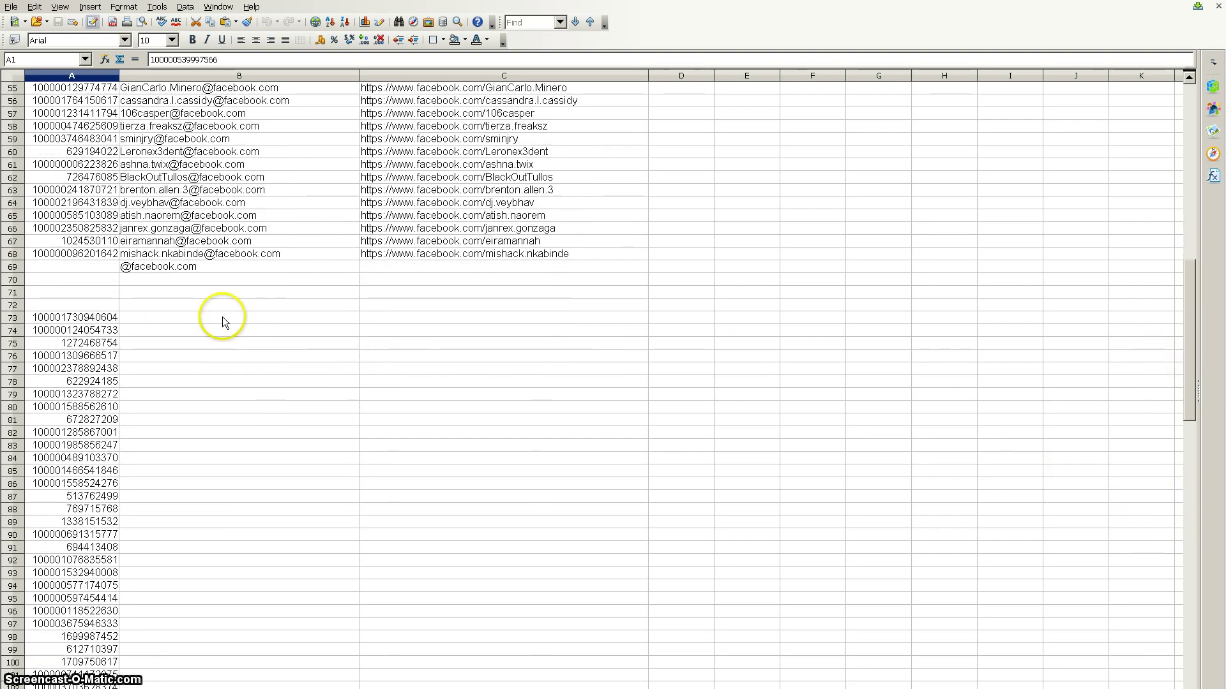
{"action": "scroll", "coordinate": [1178, 272], "scroll_direction": "up", "scroll_amount": 1}
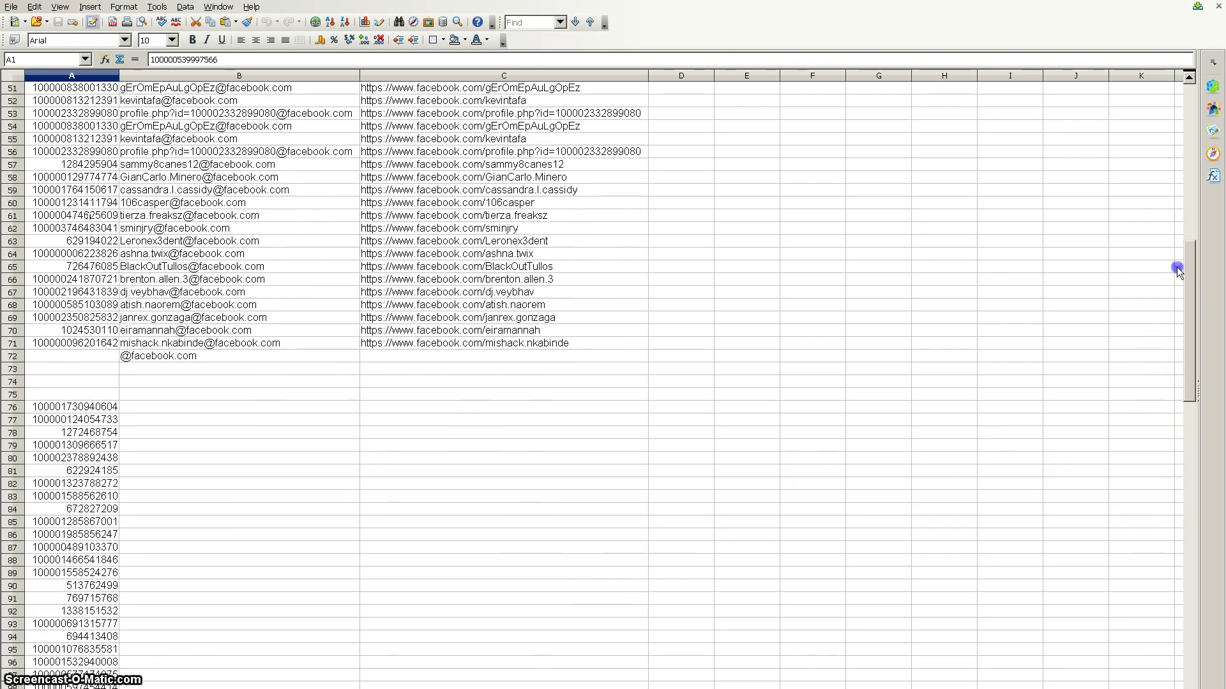
{"action": "scroll", "coordinate": [1178, 272], "scroll_direction": "up", "scroll_amount": 15}
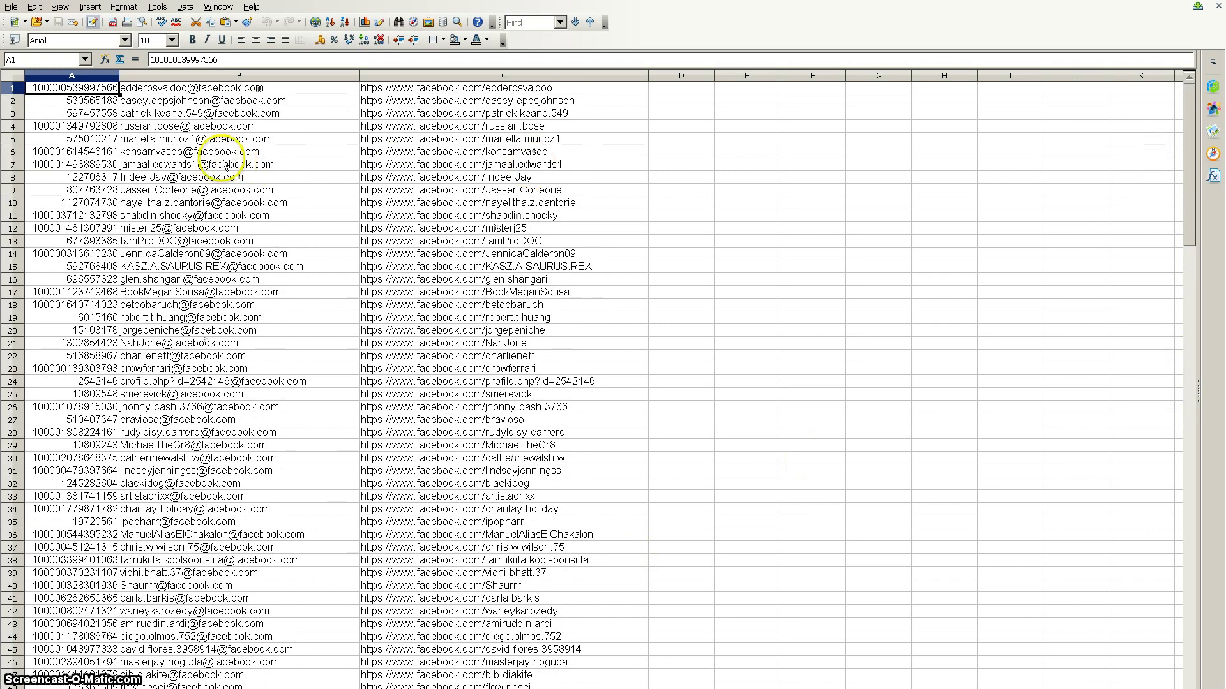
Step: Select the user ID, email and profile URL columns A, B and C in turn
{"action": "left_click", "coordinate": [70, 75]}
{"action": "left_click", "coordinate": [176, 90]}
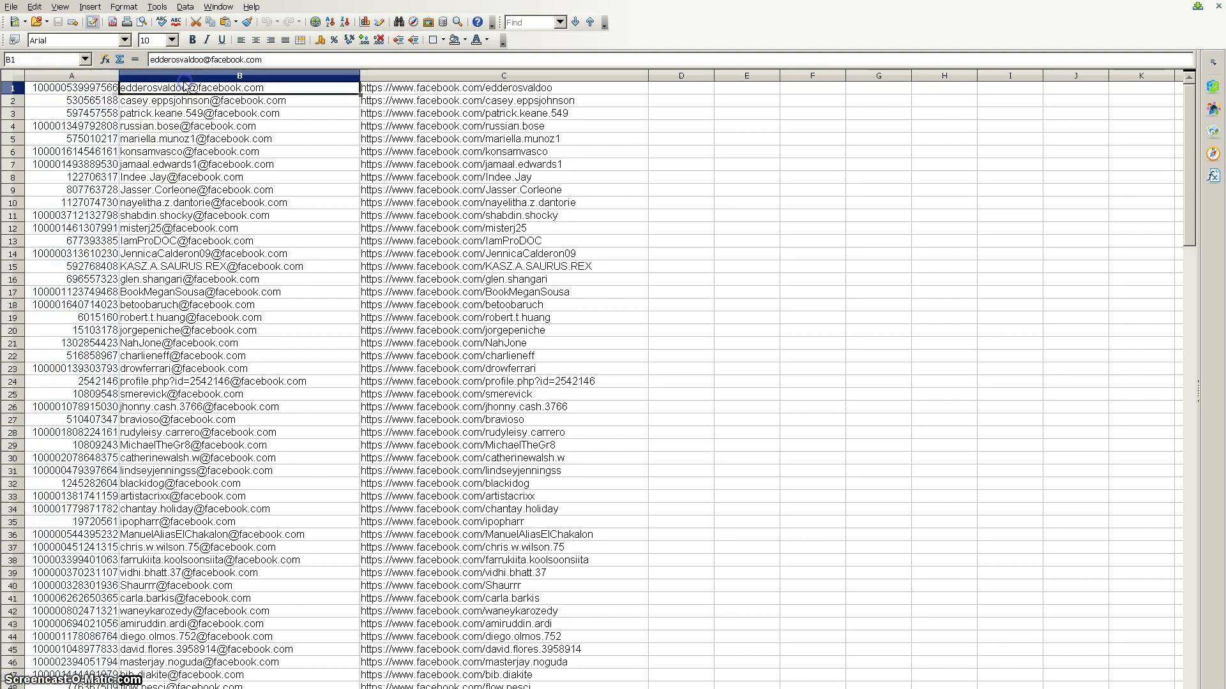
{"action": "left_click", "coordinate": [206, 76]}
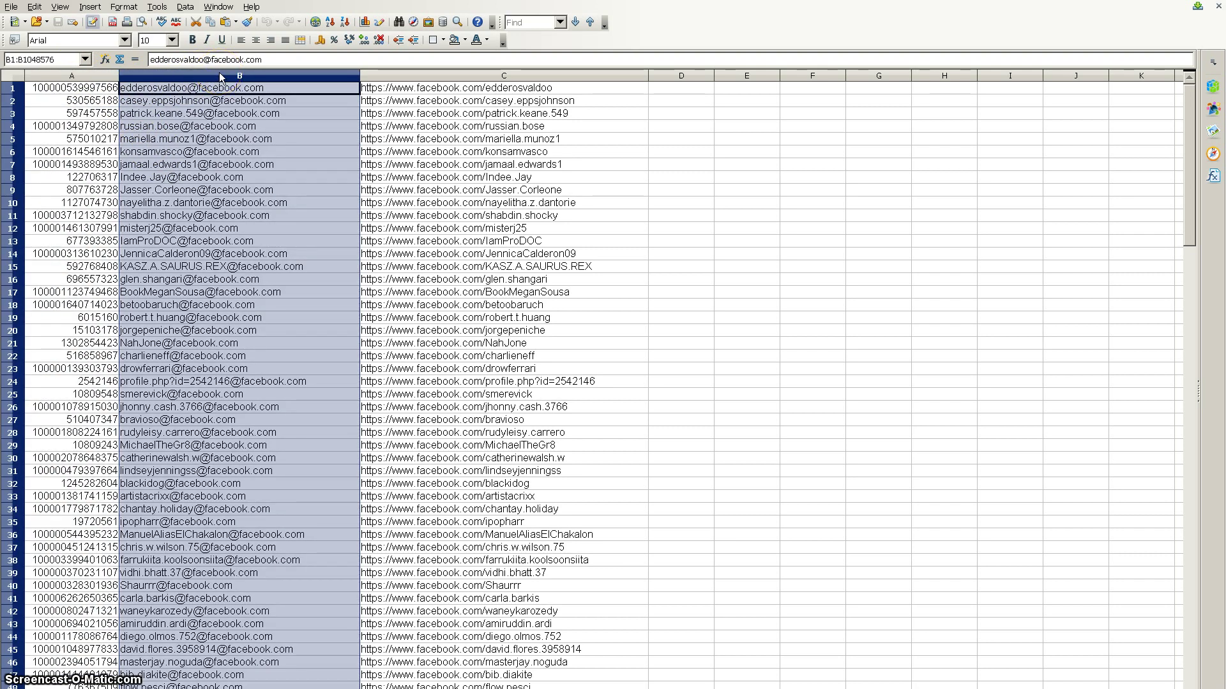
{"action": "left_click", "coordinate": [290, 73]}
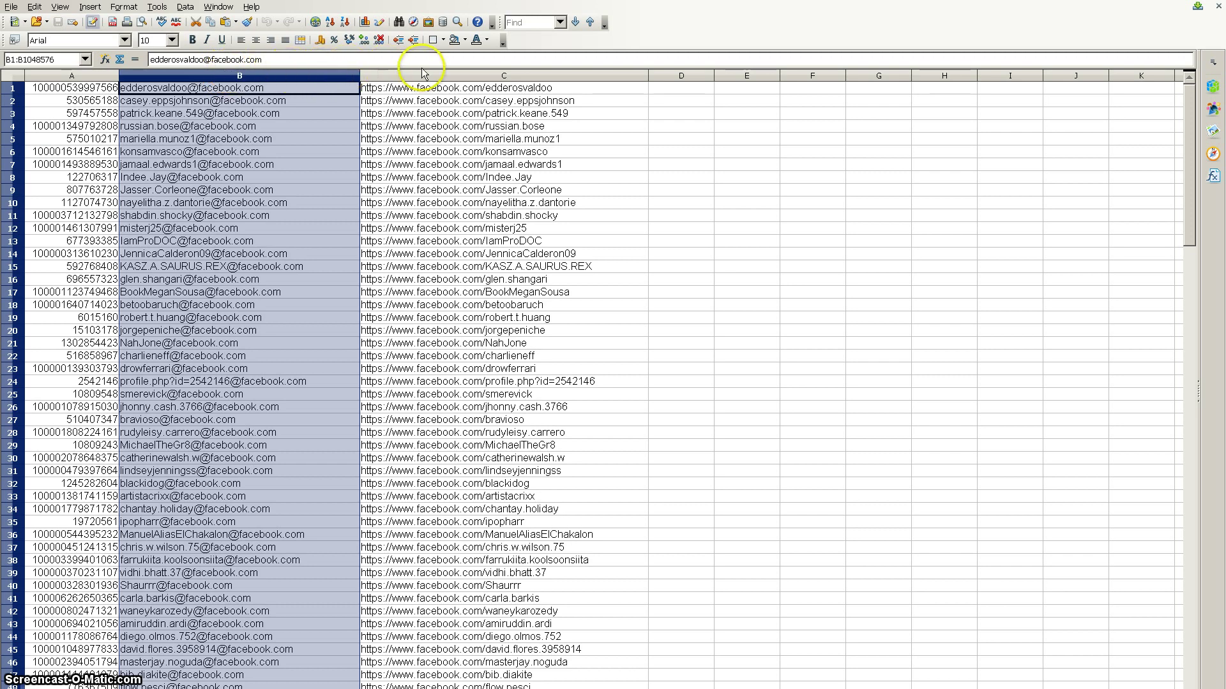
{"action": "left_click", "coordinate": [450, 76]}
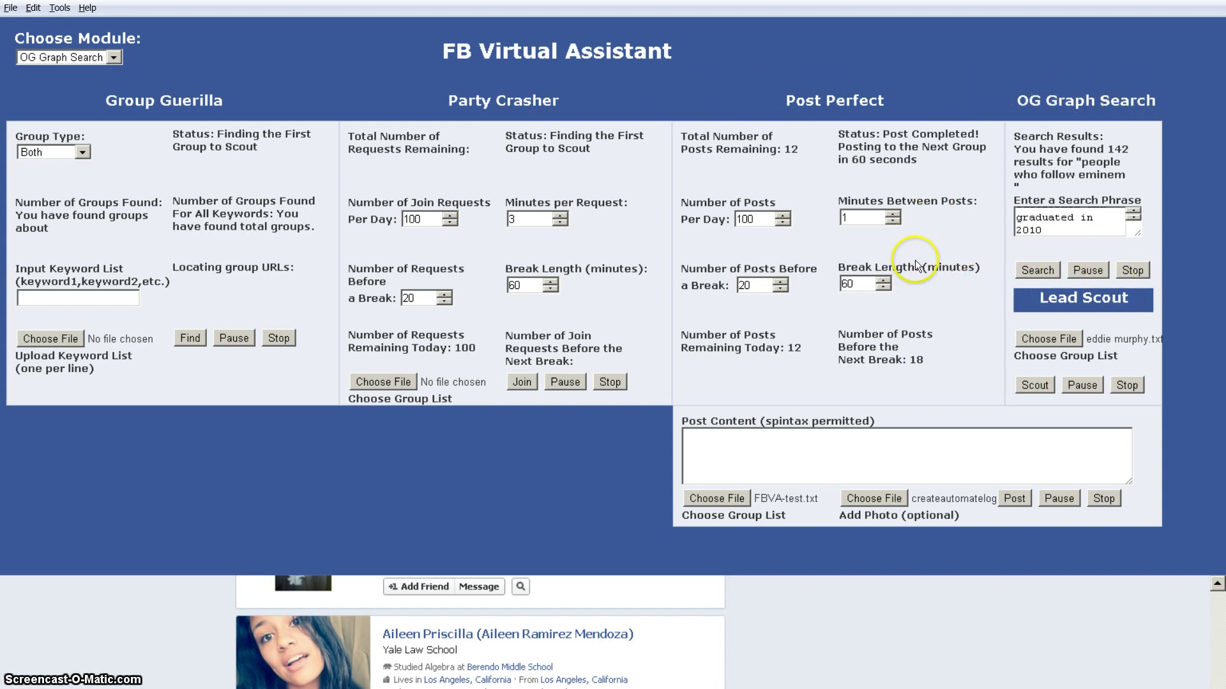
Step: Switch to Chrome's createautomate.com/fbva tab and return to the top of the FB Virtual Assistant sales page
{"action": "key", "text": "alt+Tab"}
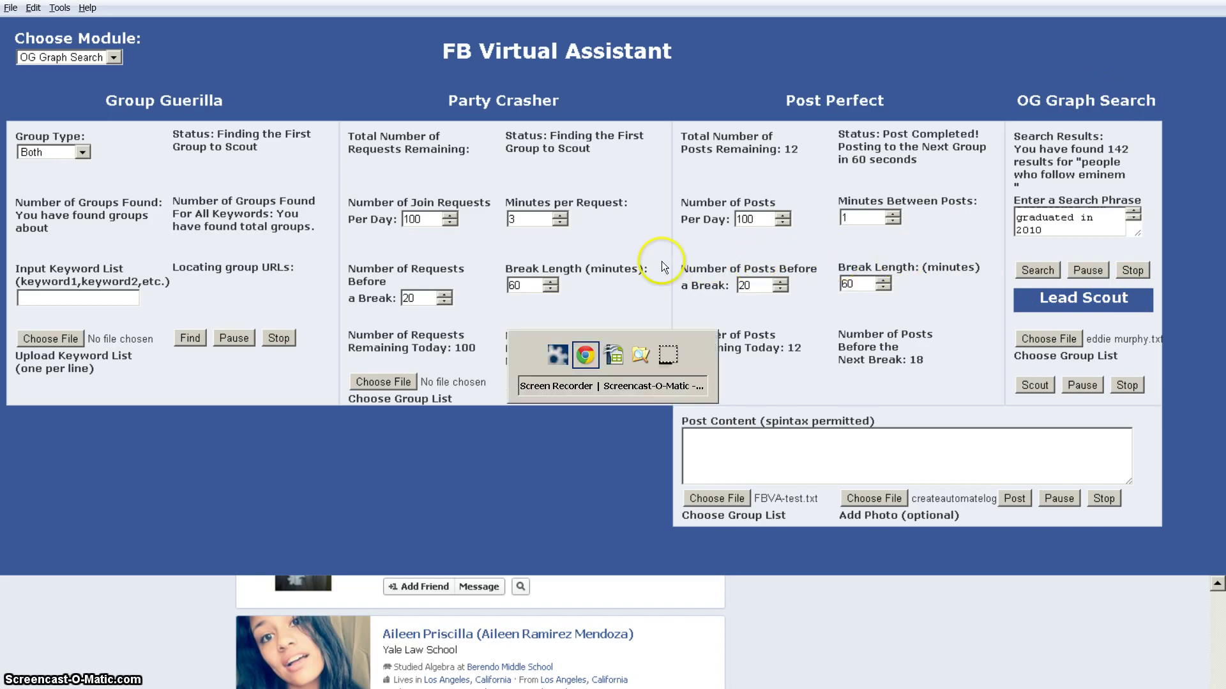
{"action": "key", "text": "ctrl+Tab"}
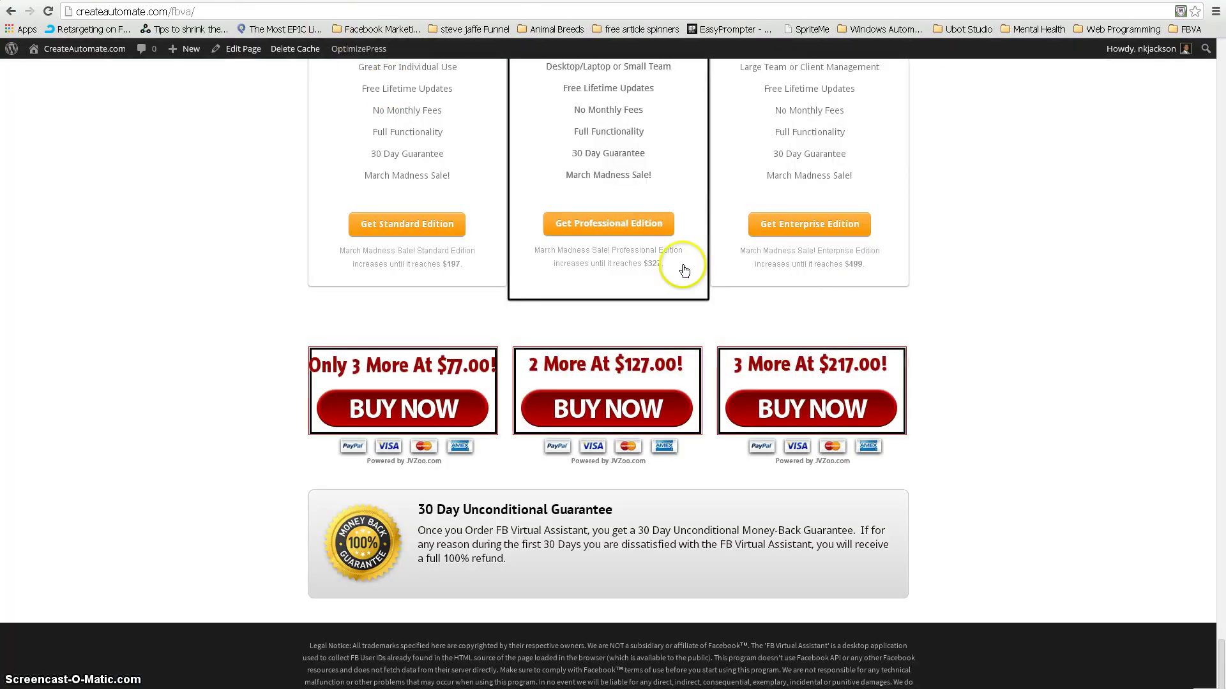
{"action": "scroll", "coordinate": [926, 293], "scroll_direction": "up", "scroll_amount": 10}
{"action": "scroll", "coordinate": [926, 299], "scroll_direction": "up", "scroll_amount": 15}
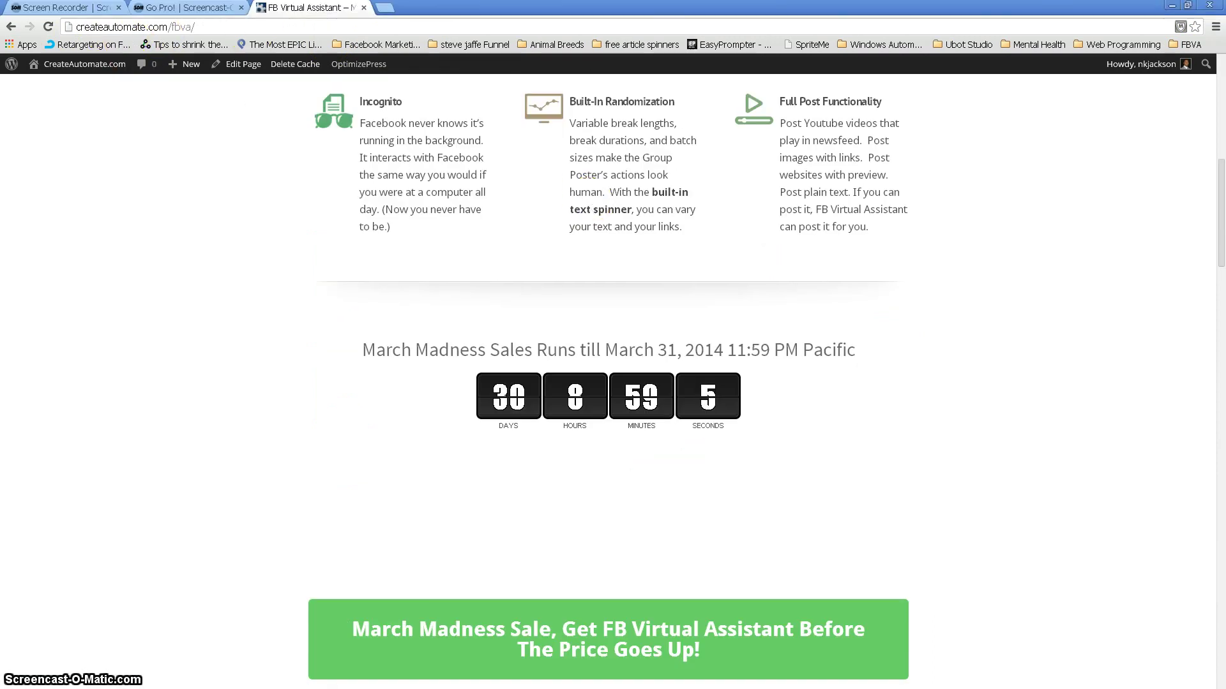
{"action": "scroll", "coordinate": [1111, 267], "scroll_direction": "up", "scroll_amount": 10}
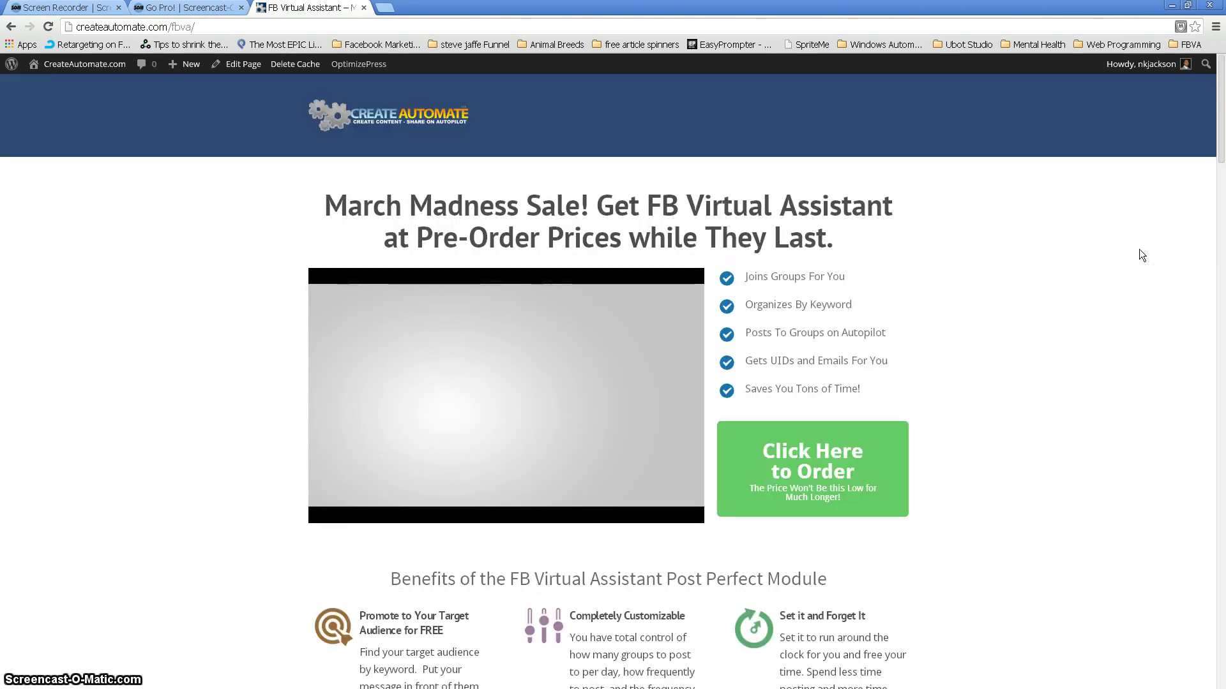
{"action": "left_click", "coordinate": [1130, 254]}
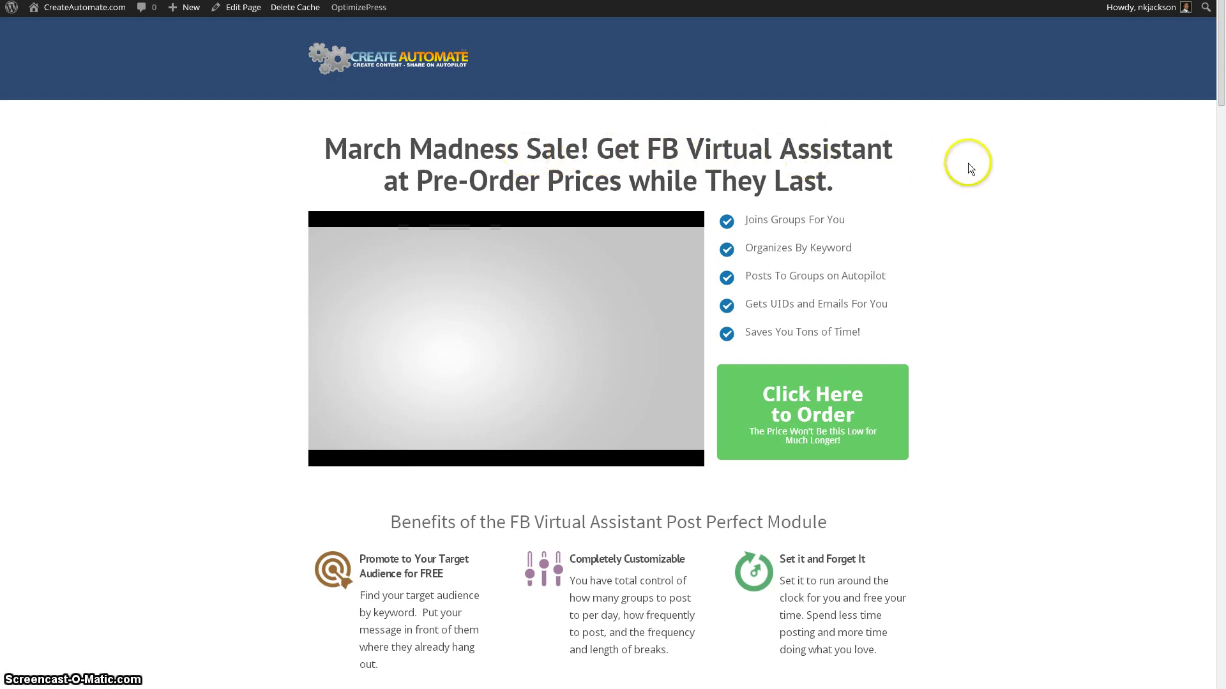
Step: Scroll down to the Standard, Professional and Enterprise pricing ($77, $127, $217) and the 30-day guarantee
{"action": "scroll", "coordinate": [962, 243], "scroll_direction": "down", "scroll_amount": 4}
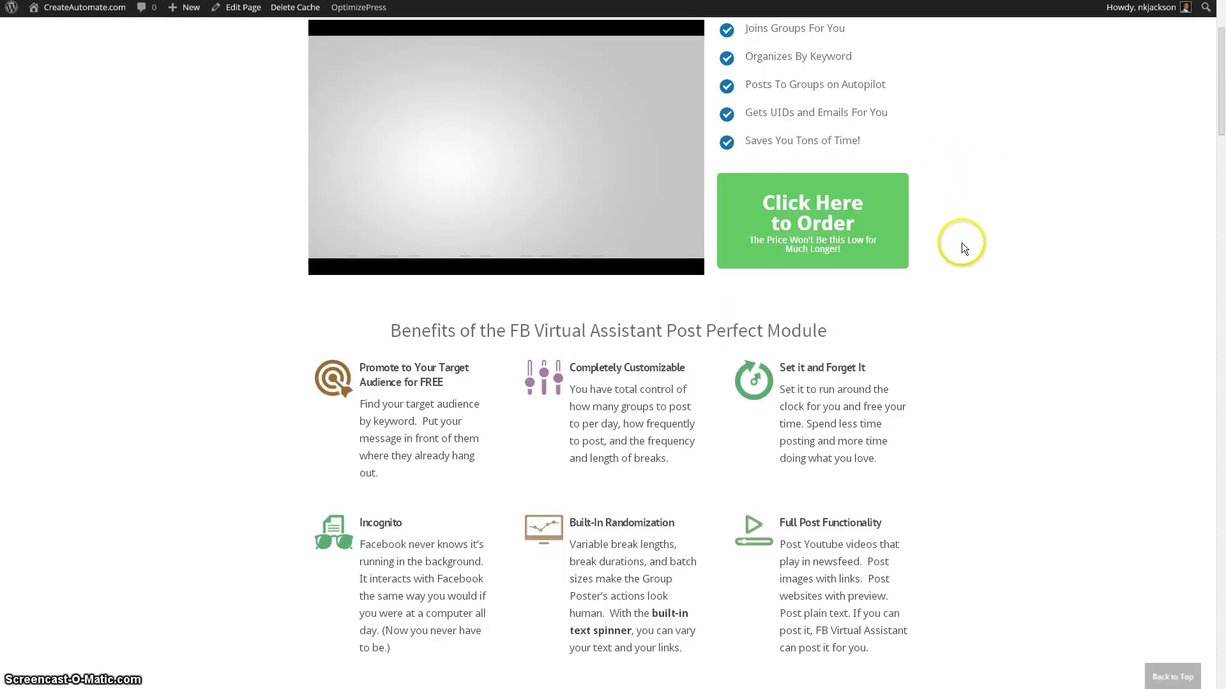
{"action": "scroll", "coordinate": [871, 185], "scroll_direction": "down", "scroll_amount": 2}
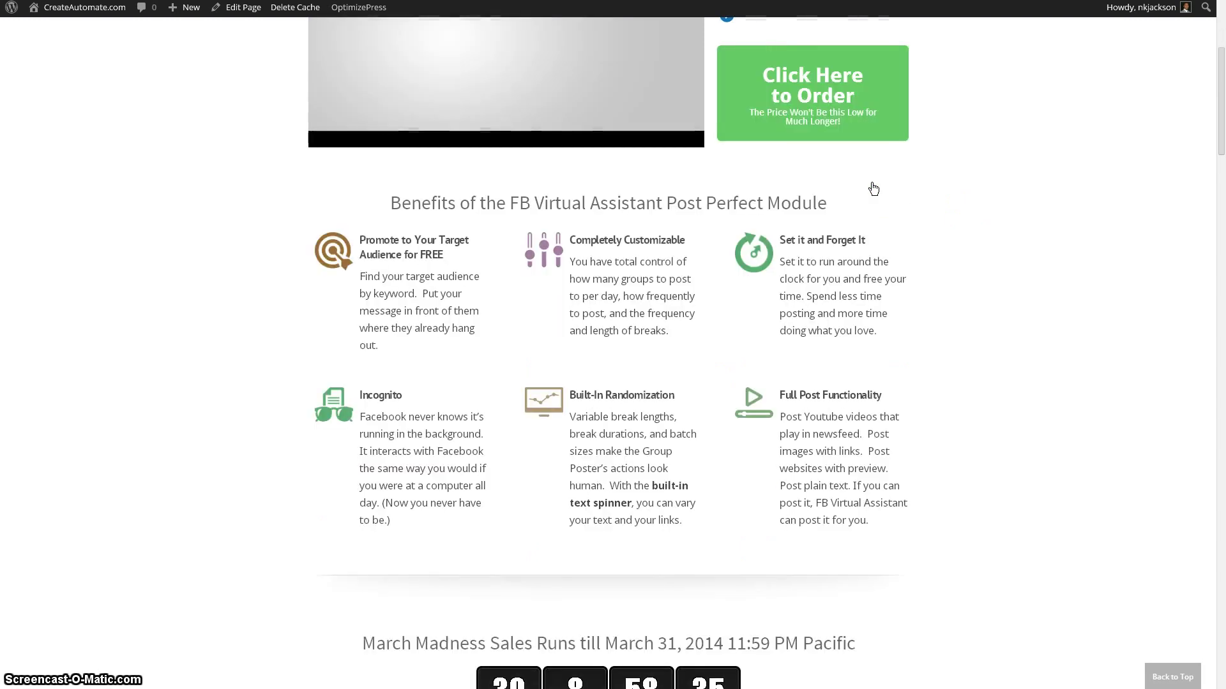
{"action": "scroll", "coordinate": [871, 183], "scroll_direction": "down", "scroll_amount": 2}
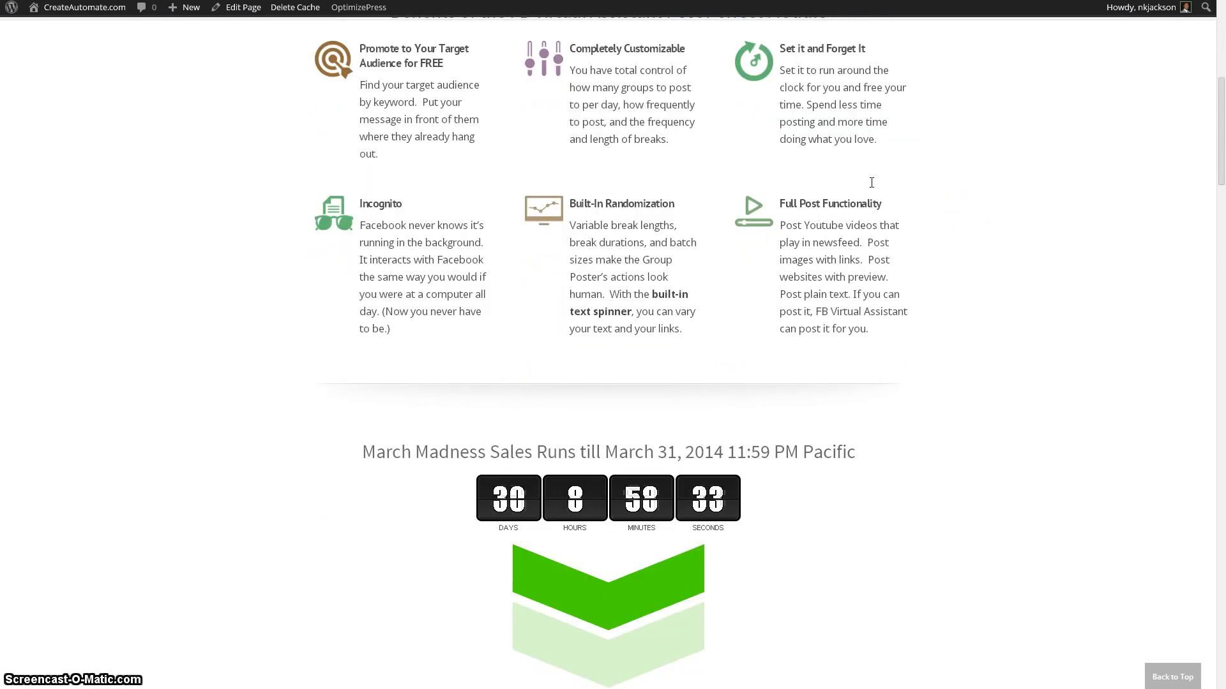
{"action": "scroll", "coordinate": [872, 183], "scroll_direction": "down", "scroll_amount": 3}
{"action": "scroll", "coordinate": [785, 224], "scroll_direction": "down", "scroll_amount": 2}
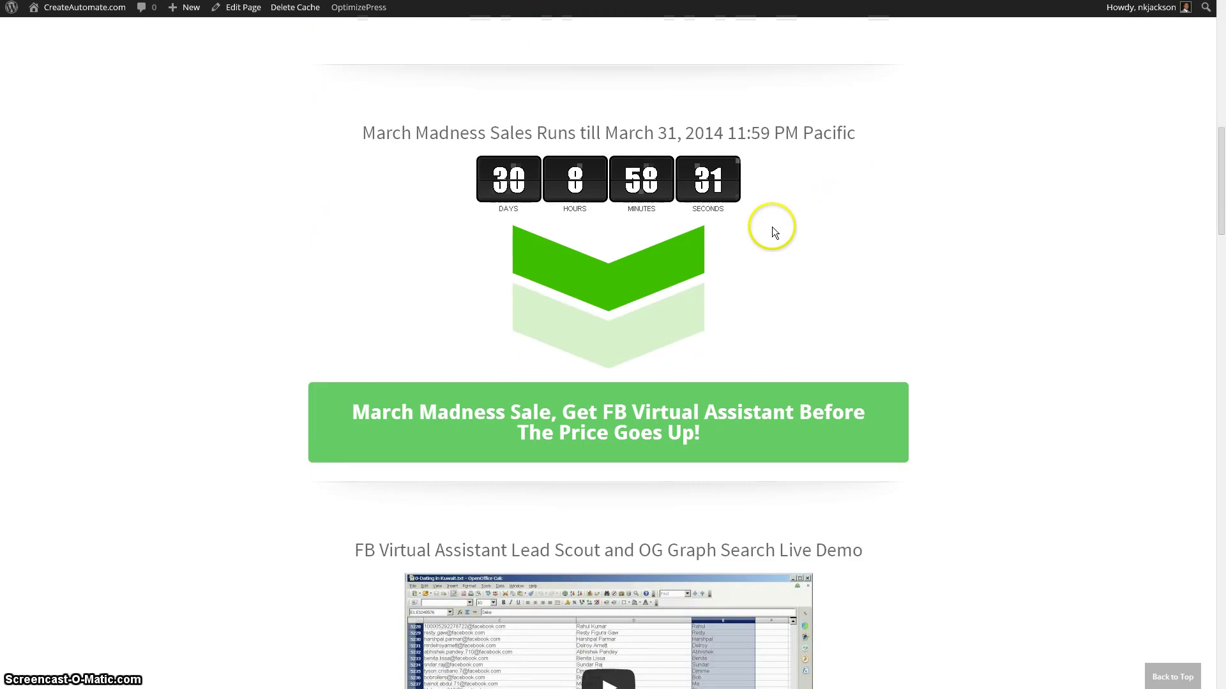
{"action": "scroll", "coordinate": [868, 167], "scroll_direction": "down", "scroll_amount": 2}
{"action": "scroll", "coordinate": [874, 168], "scroll_direction": "down", "scroll_amount": 20}
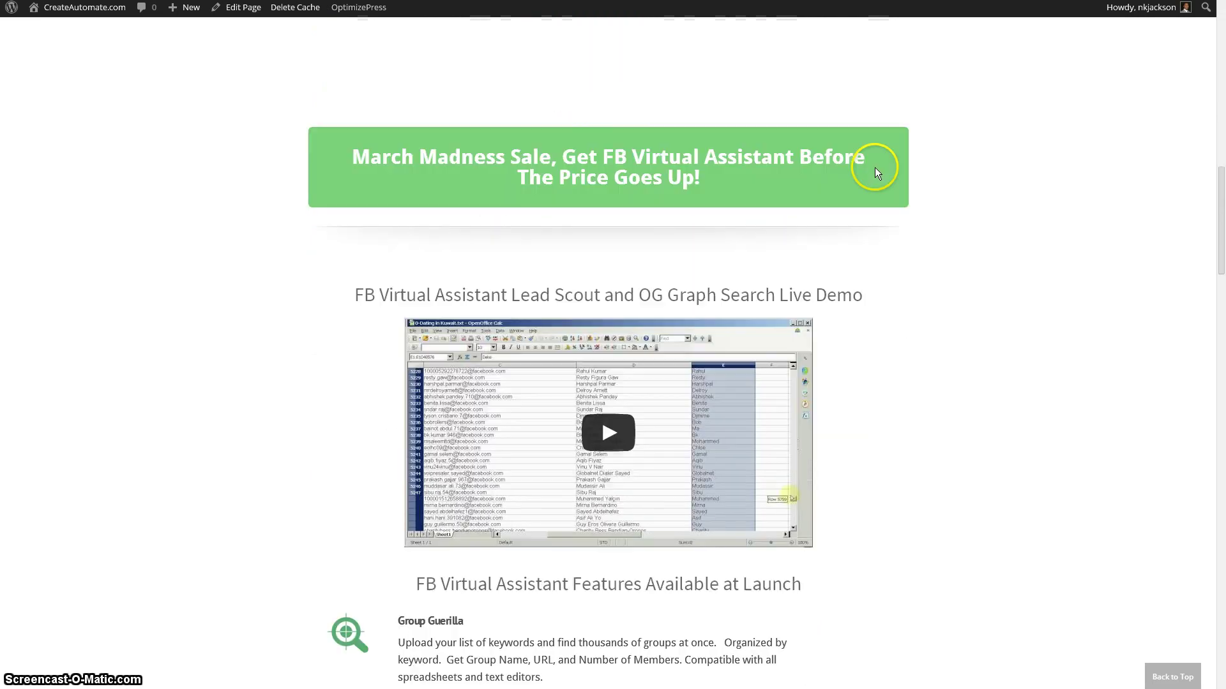
{"action": "scroll", "coordinate": [872, 175], "scroll_direction": "down", "scroll_amount": 20}
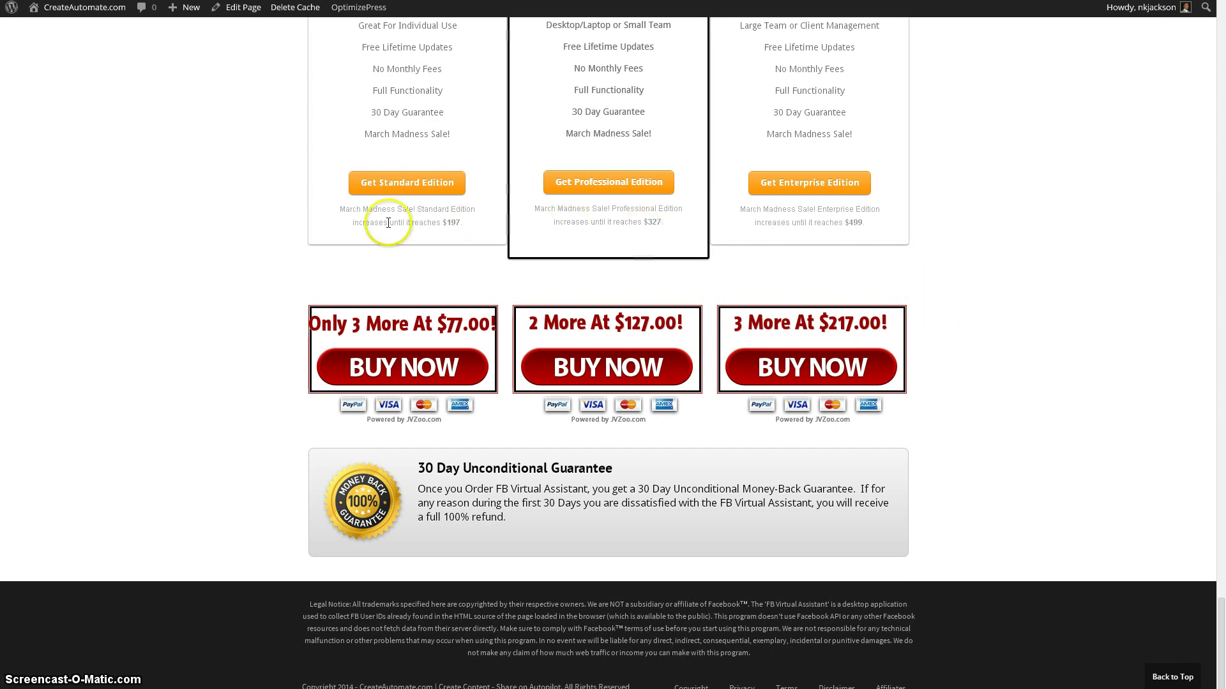
Step: Scroll back up to the Lead Scout and Graph Search features and the March Madness Sale ending March 31, 2014
{"action": "scroll", "coordinate": [238, 224], "scroll_direction": "up", "scroll_amount": 15}
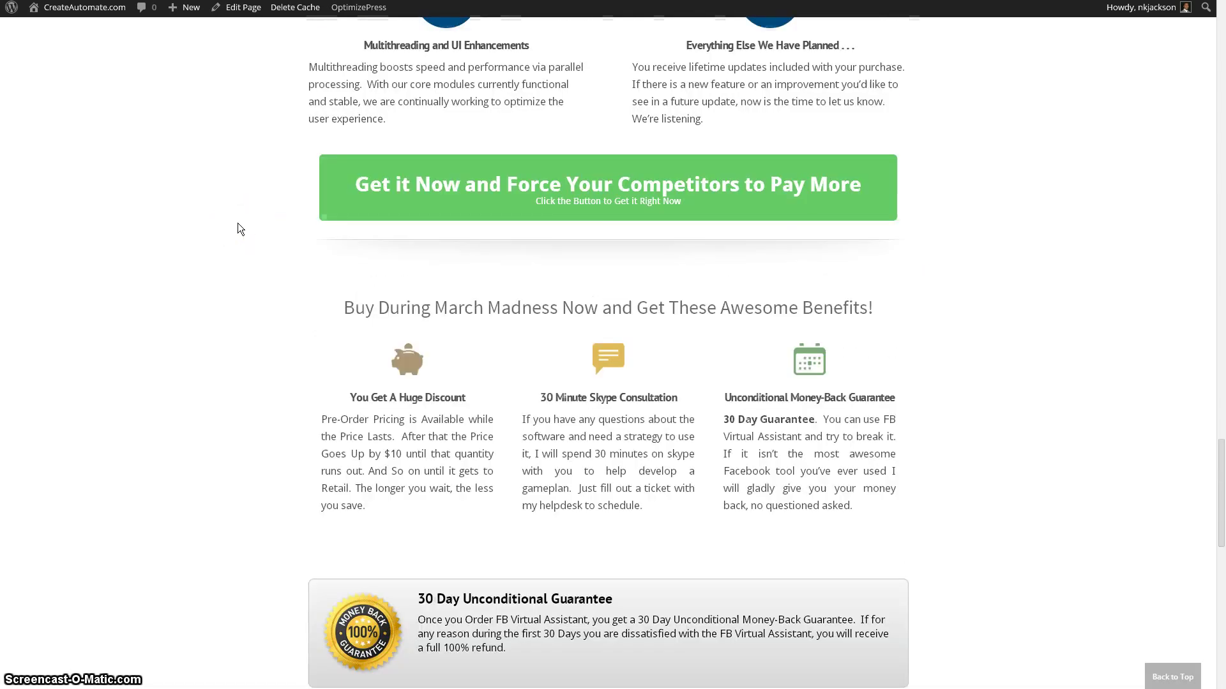
{"action": "scroll", "coordinate": [238, 223], "scroll_direction": "up", "scroll_amount": 8}
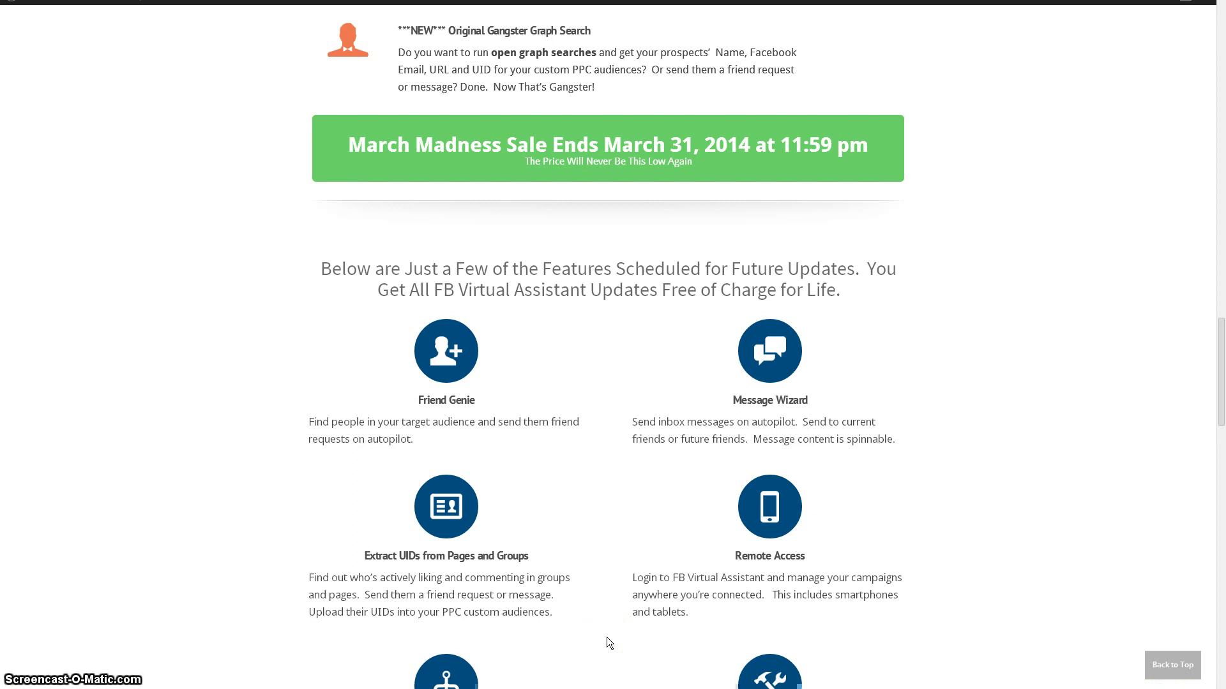
{"action": "scroll", "coordinate": [487, 336], "scroll_direction": "up", "scroll_amount": 1}
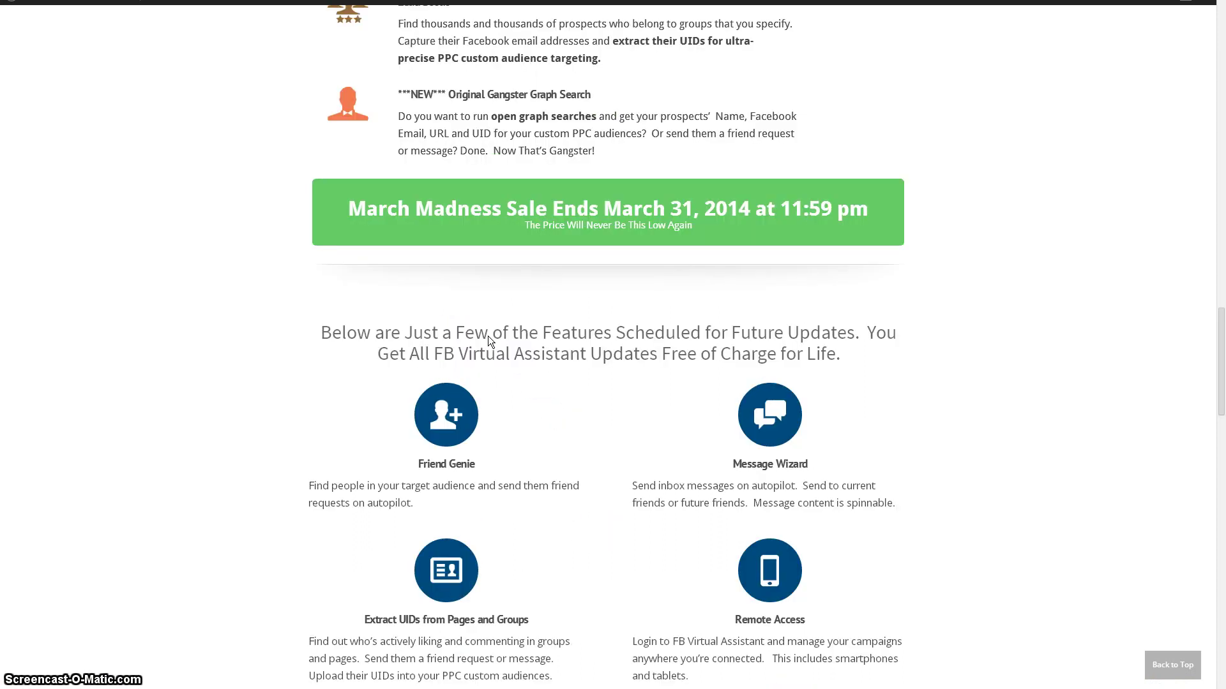
{"action": "scroll", "coordinate": [488, 336], "scroll_direction": "up", "scroll_amount": 9}
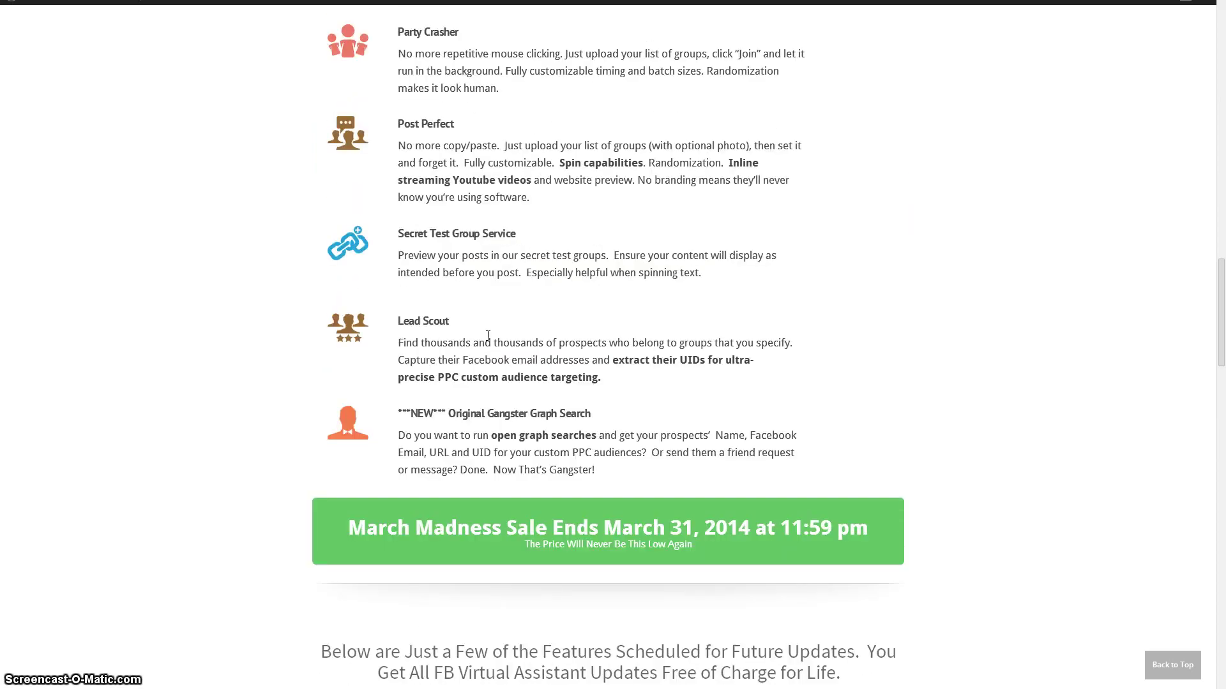
{"action": "scroll", "coordinate": [488, 336], "scroll_direction": "up", "scroll_amount": 5}
{"action": "scroll", "coordinate": [488, 336], "scroll_direction": "down", "scroll_amount": 14}
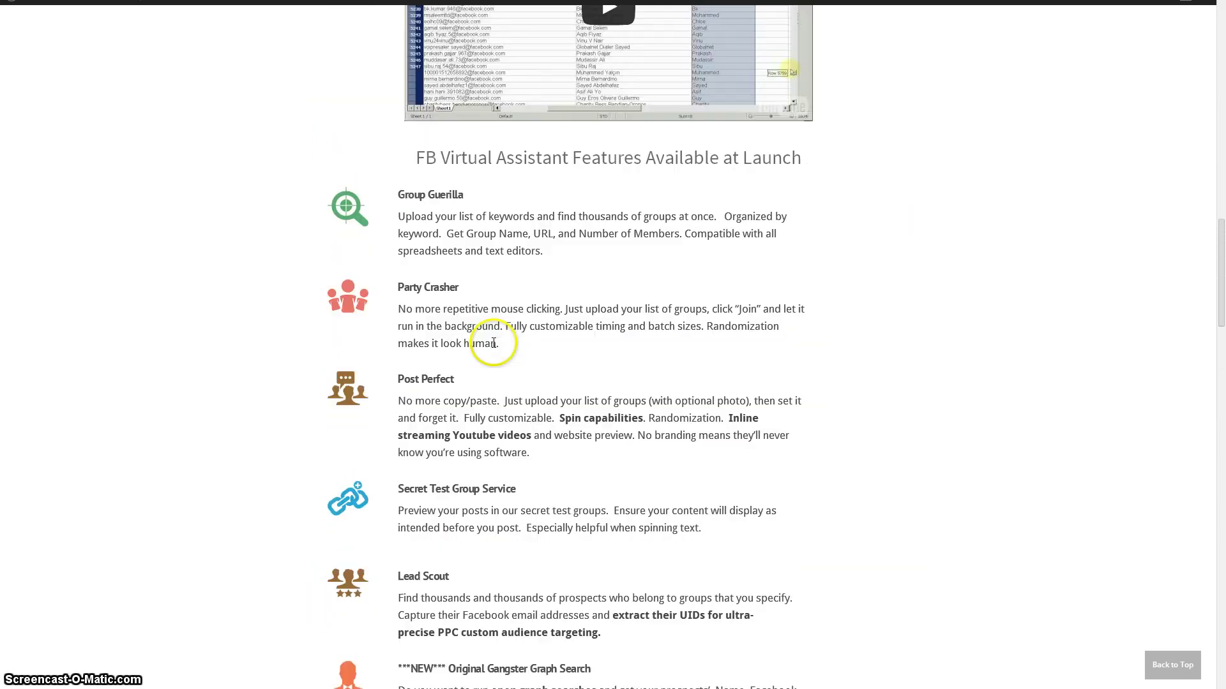
{"action": "scroll", "coordinate": [605, 392], "scroll_direction": "down", "scroll_amount": 20}
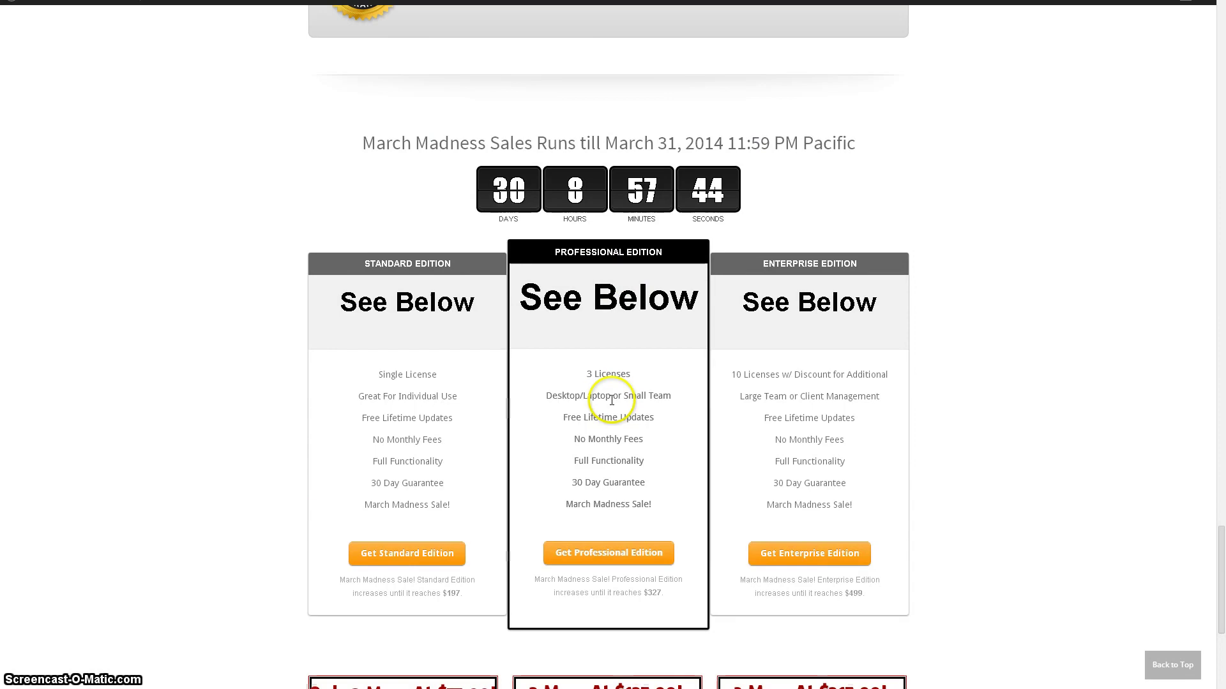
{"action": "scroll", "coordinate": [611, 405], "scroll_direction": "up", "scroll_amount": 1}
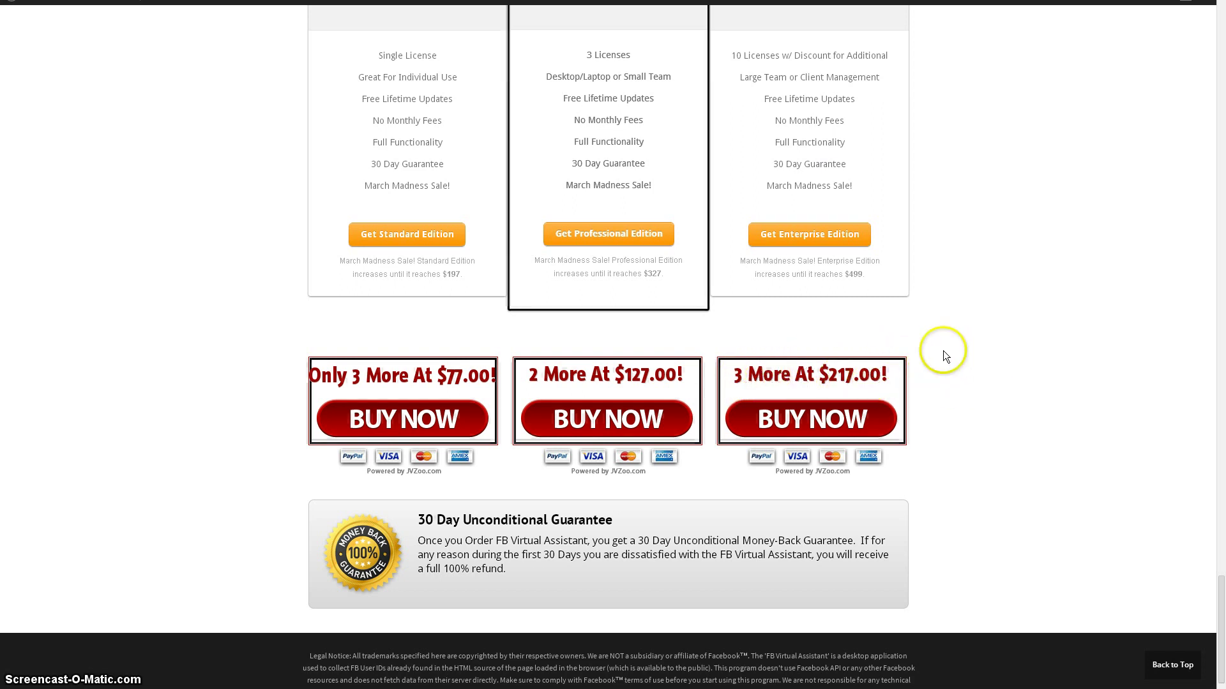
{"action": "scroll", "coordinate": [125, 349], "scroll_direction": "up", "scroll_amount": 1}
{"action": "scroll", "coordinate": [129, 346], "scroll_direction": "up", "scroll_amount": 12}
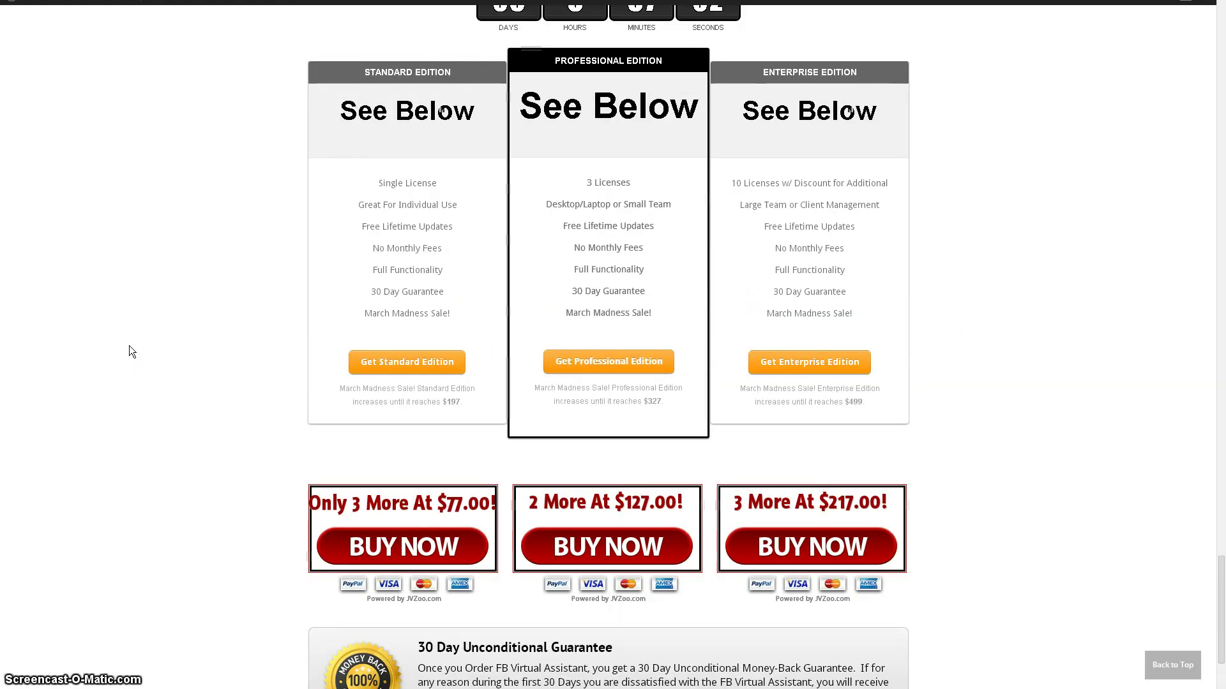
{"action": "scroll", "coordinate": [129, 346], "scroll_direction": "up", "scroll_amount": 12}
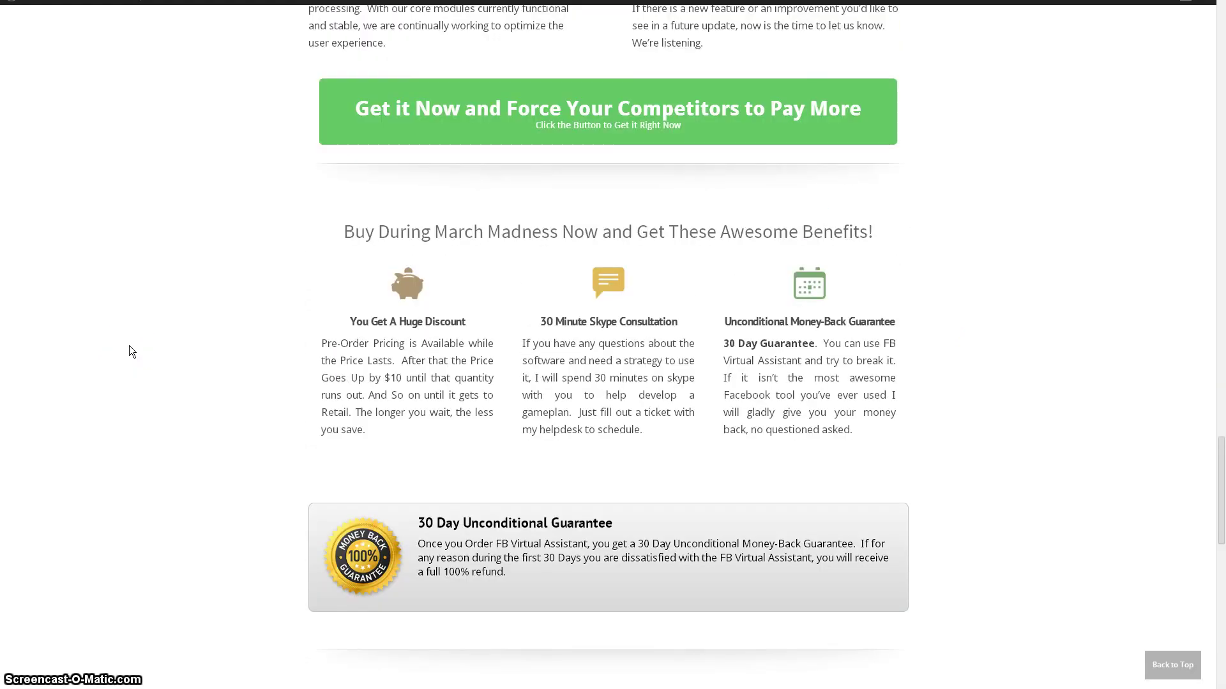
Step: Scroll down to the Future Updates grid: Friend Genie, Message Wizard, Extract UIDs, Remote Access and multithreading
{"action": "scroll", "coordinate": [129, 346], "scroll_direction": "up", "scroll_amount": 11}
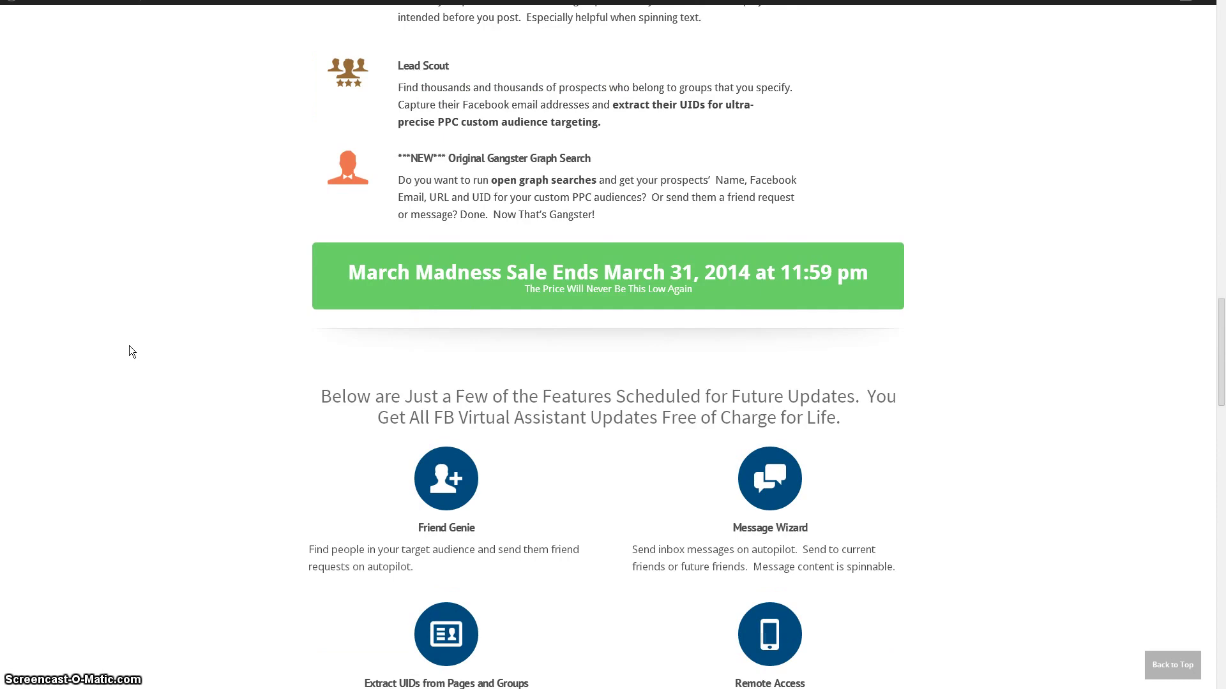
{"action": "scroll", "coordinate": [130, 346], "scroll_direction": "down", "scroll_amount": 2}
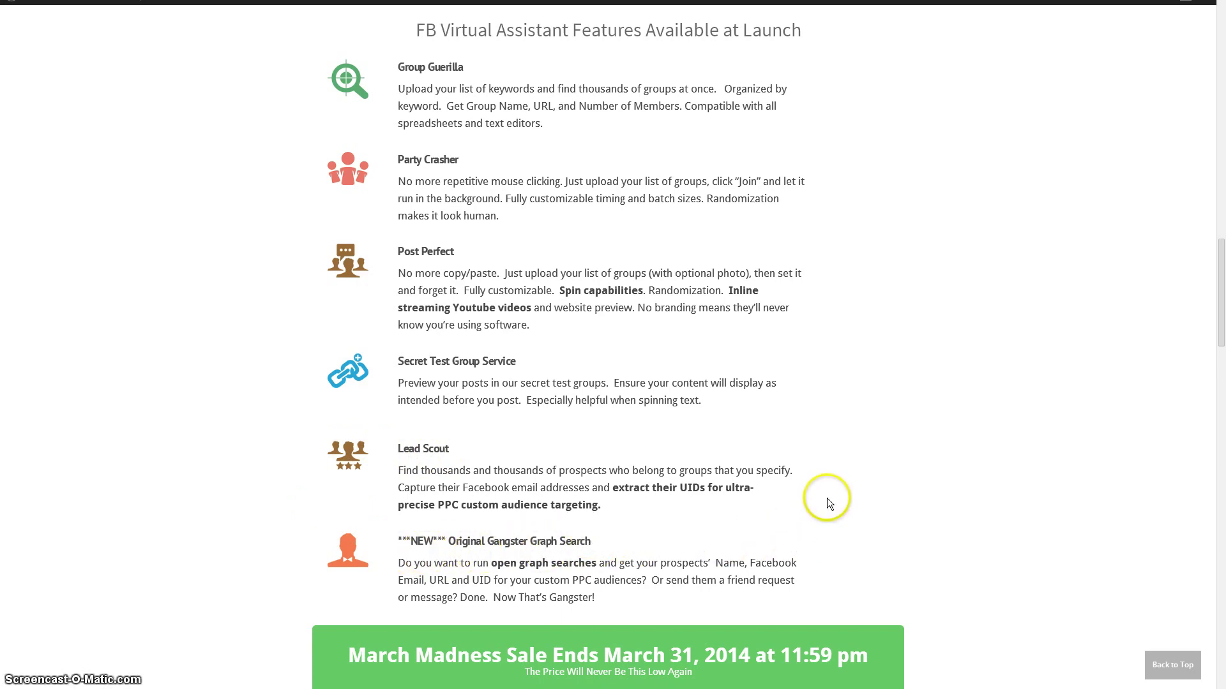
{"action": "scroll", "coordinate": [826, 499], "scroll_direction": "down", "scroll_amount": 8}
{"action": "scroll", "coordinate": [827, 499], "scroll_direction": "down", "scroll_amount": 2}
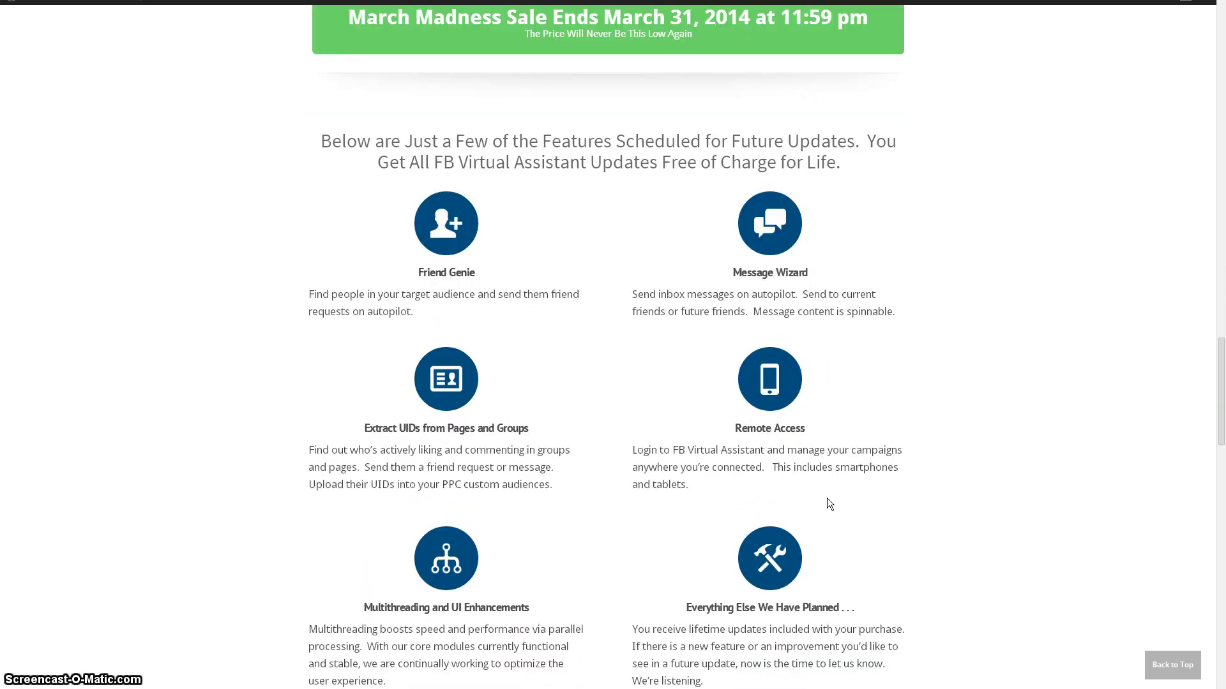
{"action": "scroll", "coordinate": [829, 496], "scroll_direction": "down", "scroll_amount": 1}
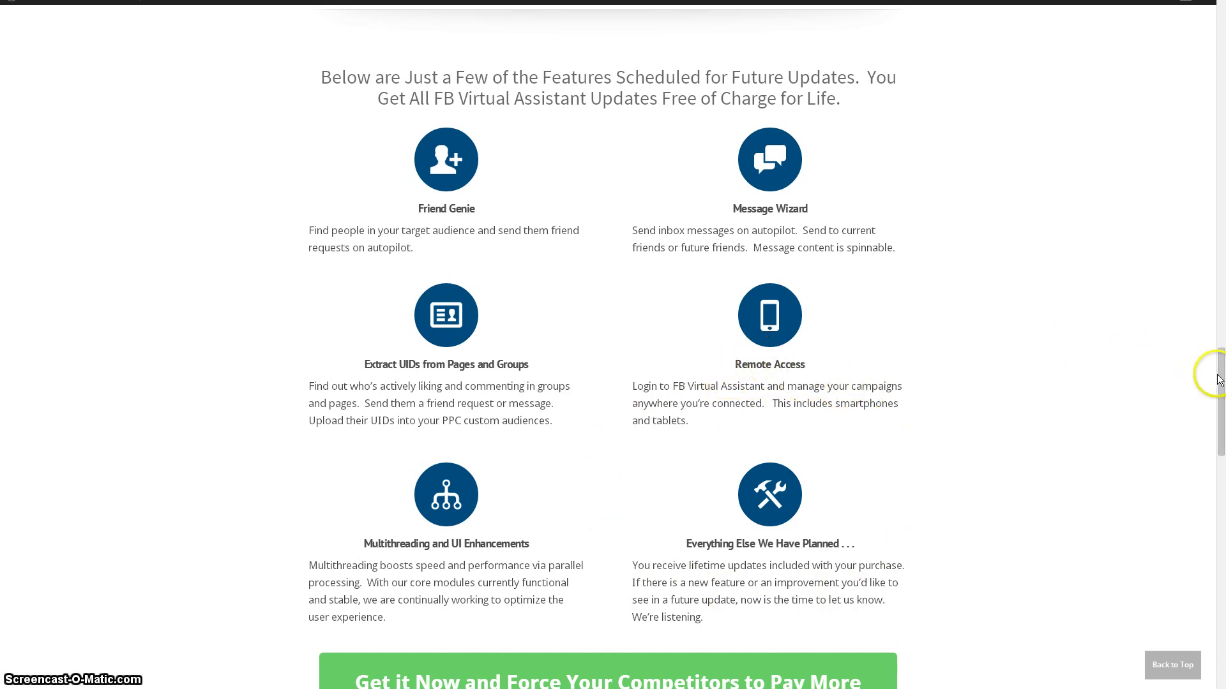
Step: Drag down to the March Madness benefits, the 30-day money-back guarantee and the three edition price tiers
{"action": "left_click_drag", "start_coordinate": [1220, 380], "coordinate": [1220, 488]}
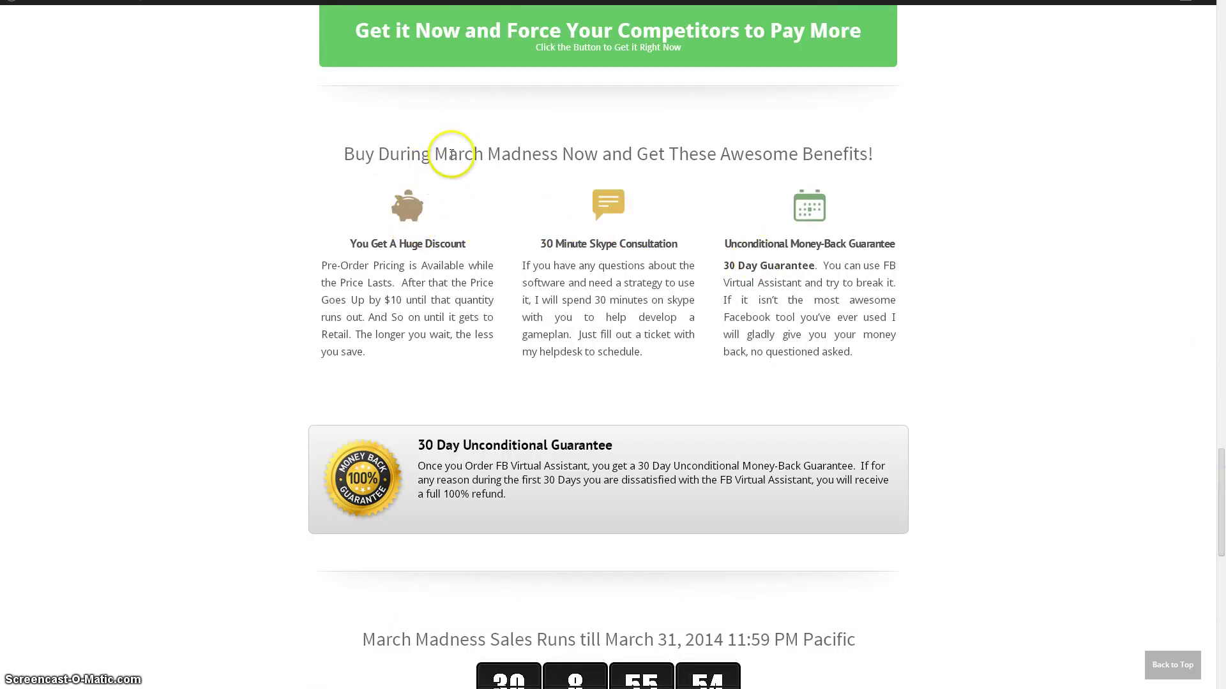
{"action": "scroll", "coordinate": [451, 154], "scroll_direction": "up", "scroll_amount": 1}
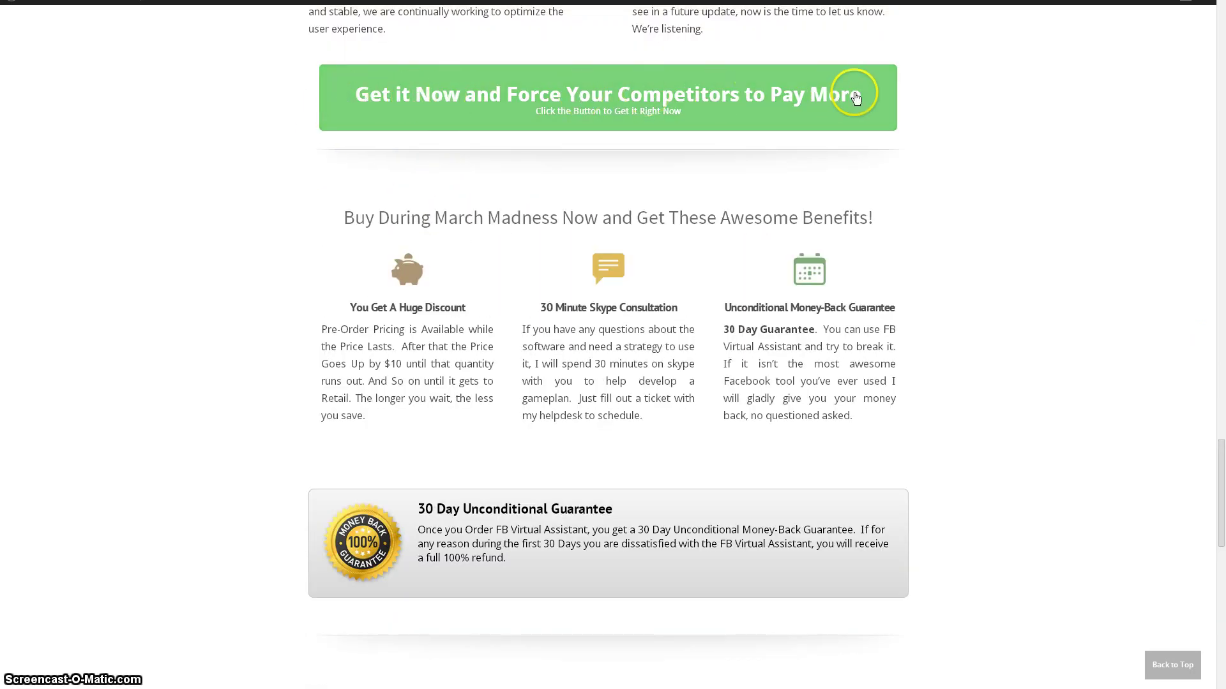
{"action": "scroll", "coordinate": [943, 101], "scroll_direction": "down", "scroll_amount": 15}
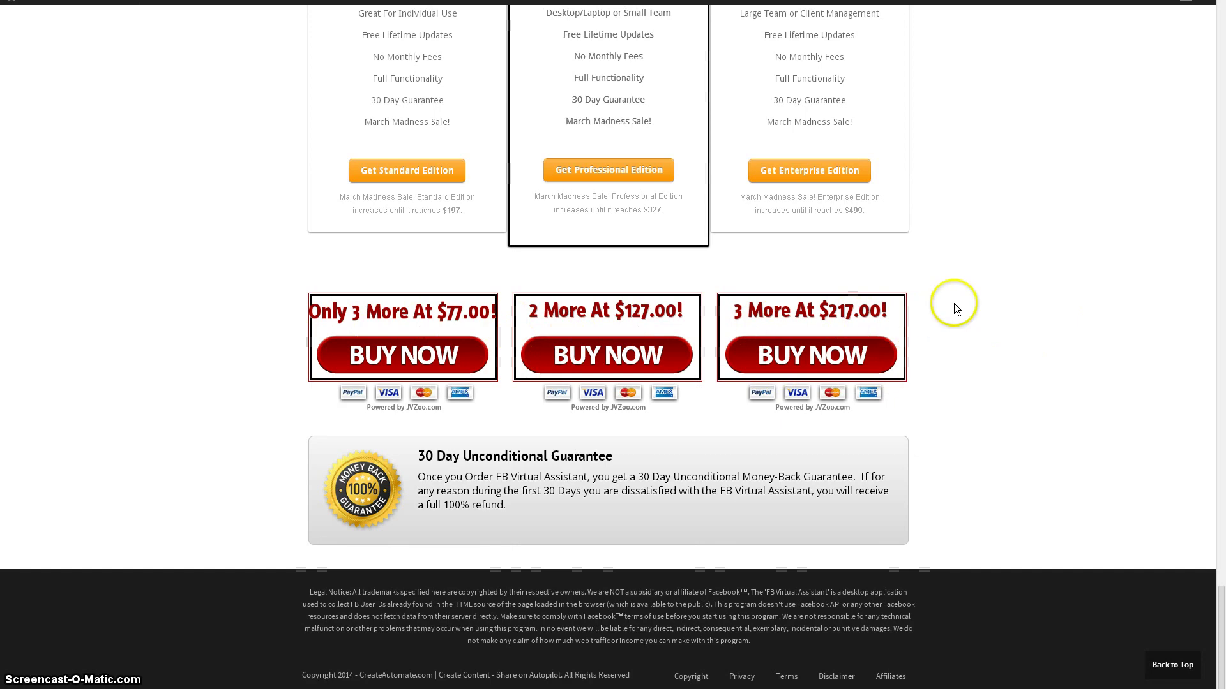
{"action": "scroll", "coordinate": [953, 304], "scroll_direction": "up", "scroll_amount": 15}
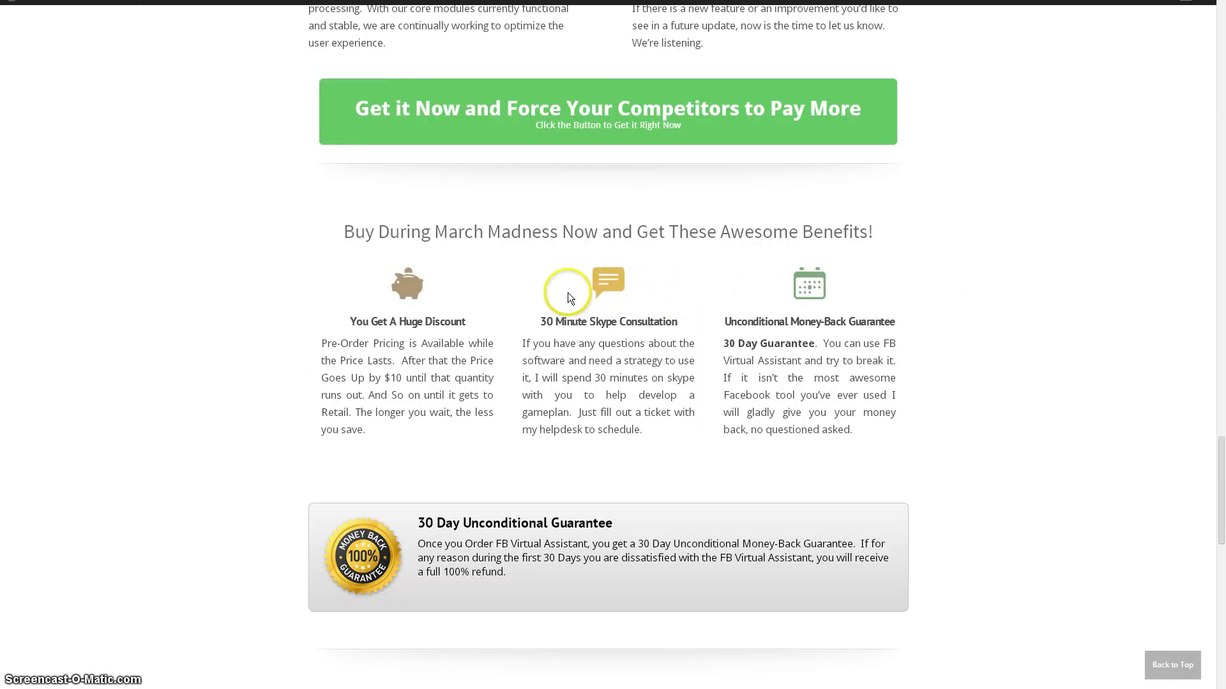
{"action": "scroll", "coordinate": [669, 259], "scroll_direction": "down", "scroll_amount": 1}
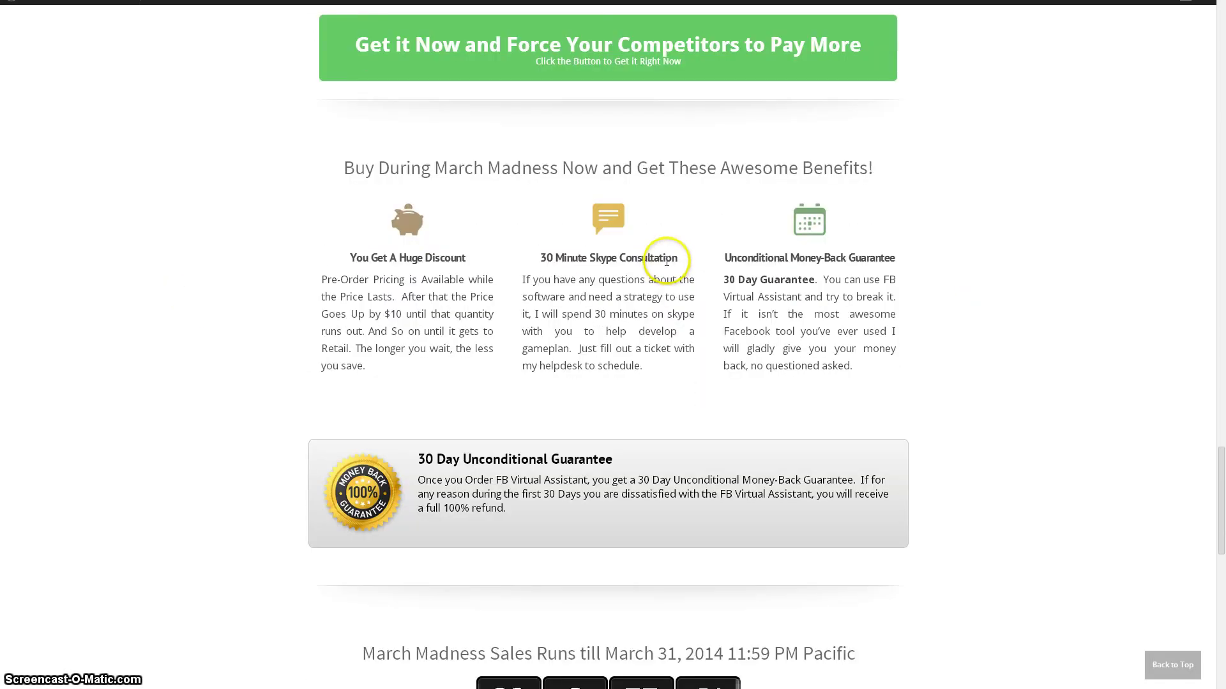
{"action": "scroll", "coordinate": [343, 275], "scroll_direction": "down", "scroll_amount": 10}
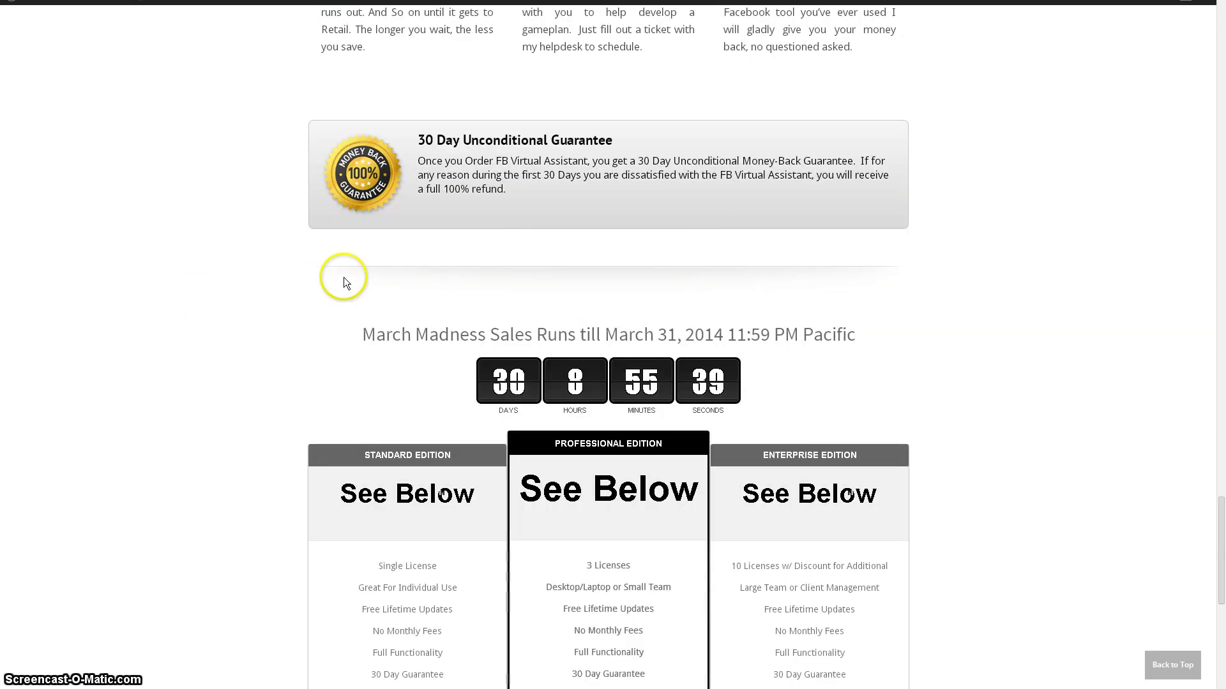
{"action": "scroll", "coordinate": [562, 335], "scroll_direction": "down", "scroll_amount": 4}
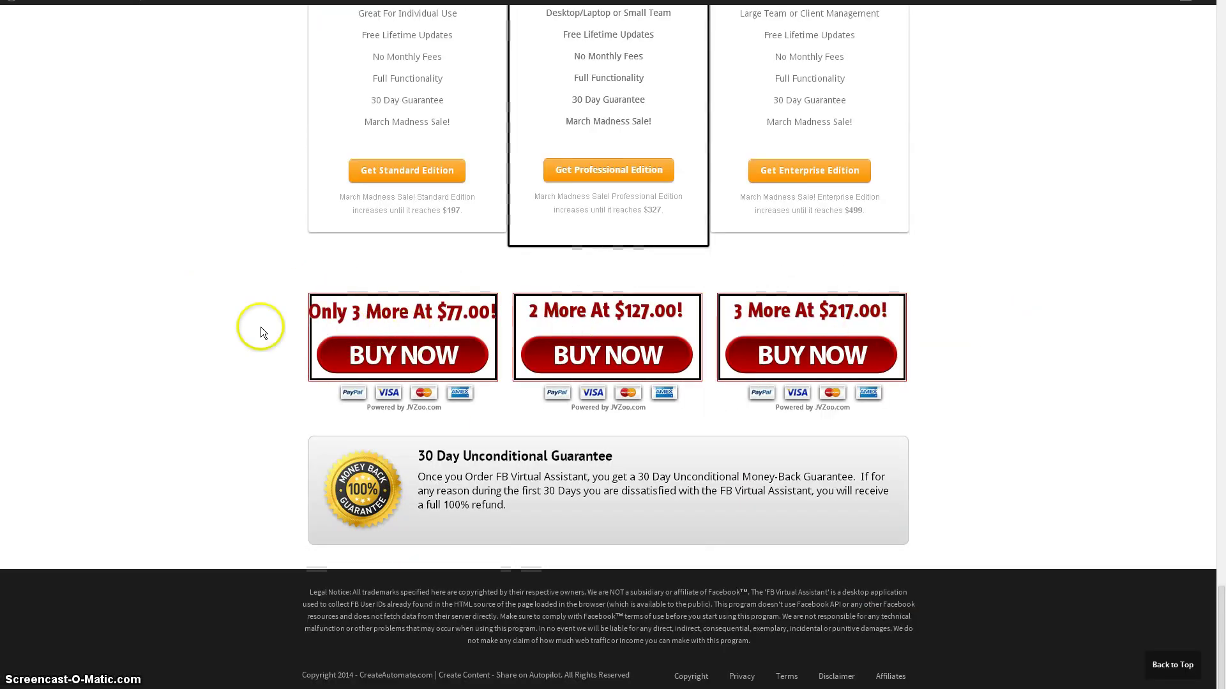
Step: Scroll past the BUY NOW buttons, then back up to the Get it Now offer and its benefits
{"action": "scroll", "coordinate": [213, 316], "scroll_direction": "up", "scroll_amount": 15}
{"action": "scroll", "coordinate": [215, 304], "scroll_direction": "up", "scroll_amount": 3}
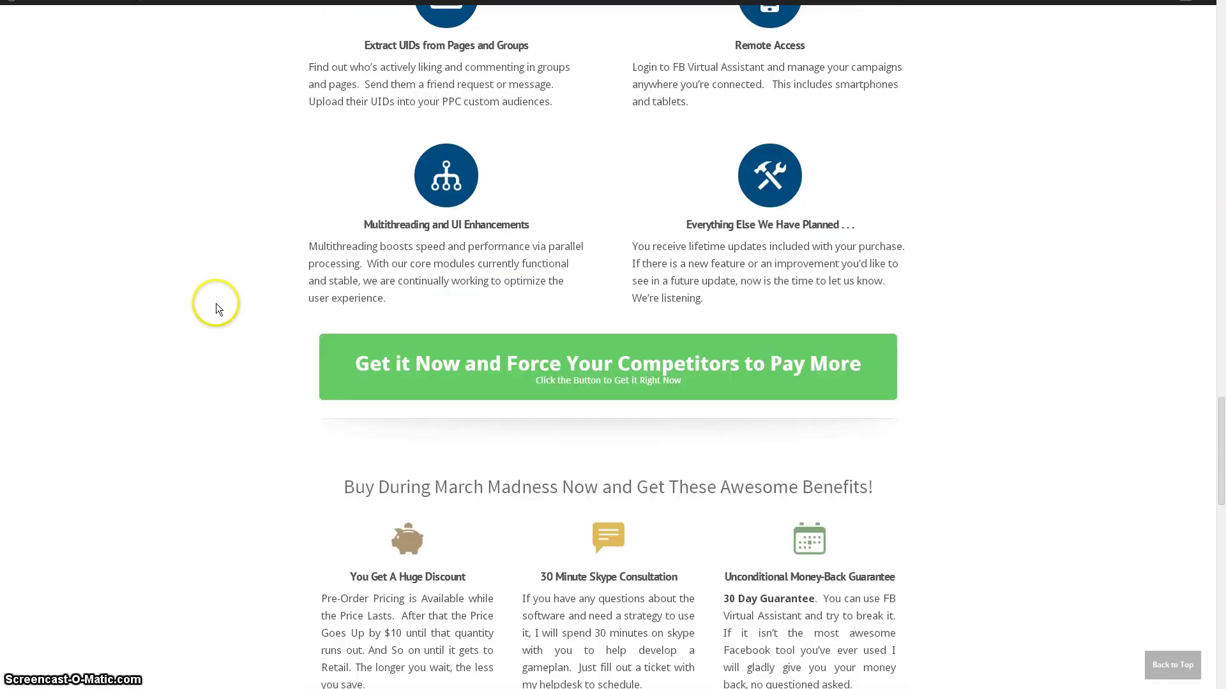
{"action": "scroll", "coordinate": [217, 303], "scroll_direction": "down", "scroll_amount": 4}
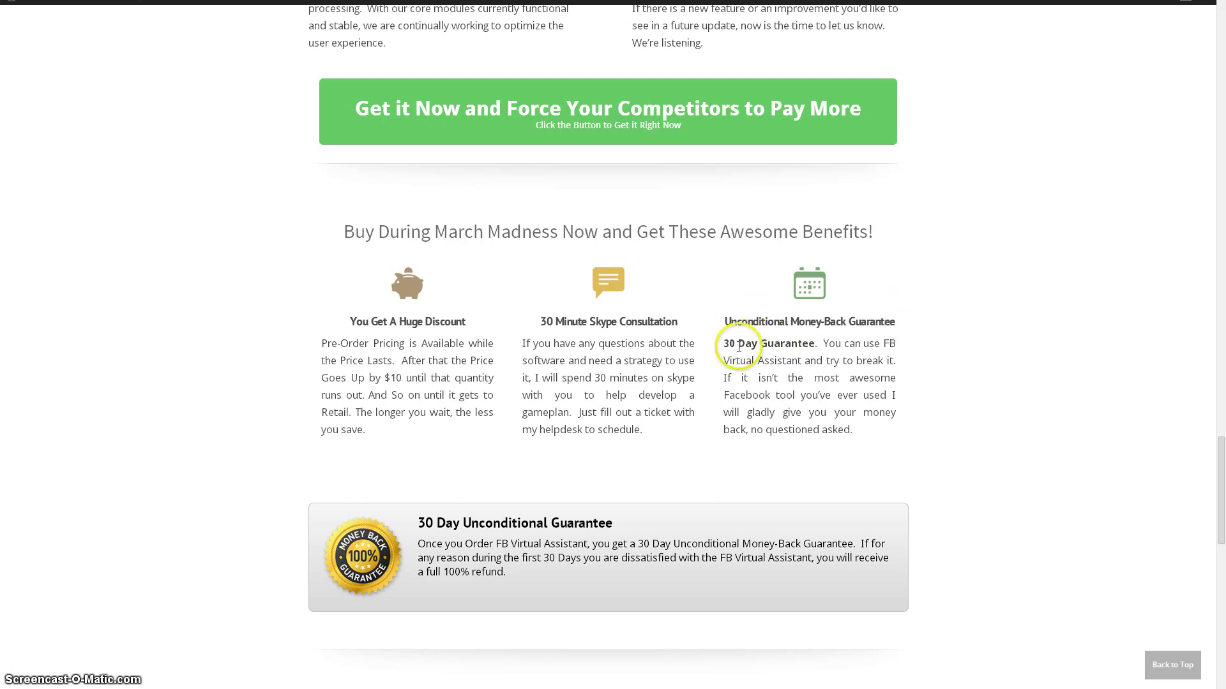
{"action": "scroll", "coordinate": [793, 360], "scroll_direction": "down", "scroll_amount": 4}
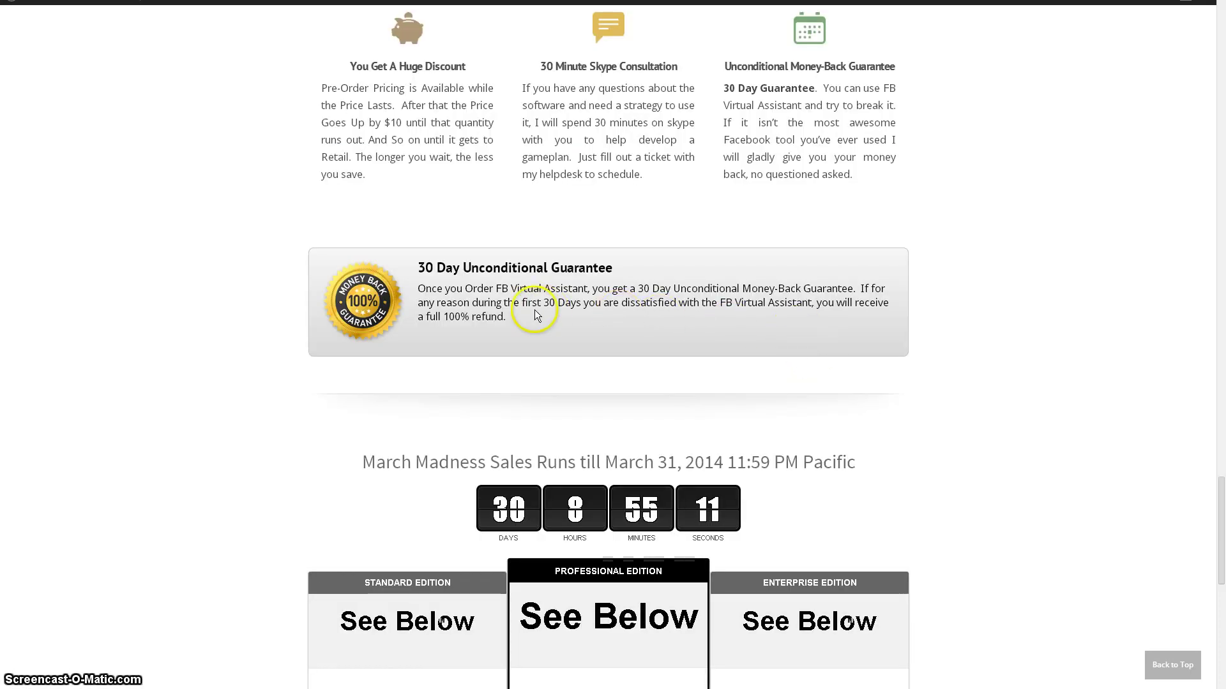
{"action": "scroll", "coordinate": [675, 474], "scroll_direction": "down", "scroll_amount": 7}
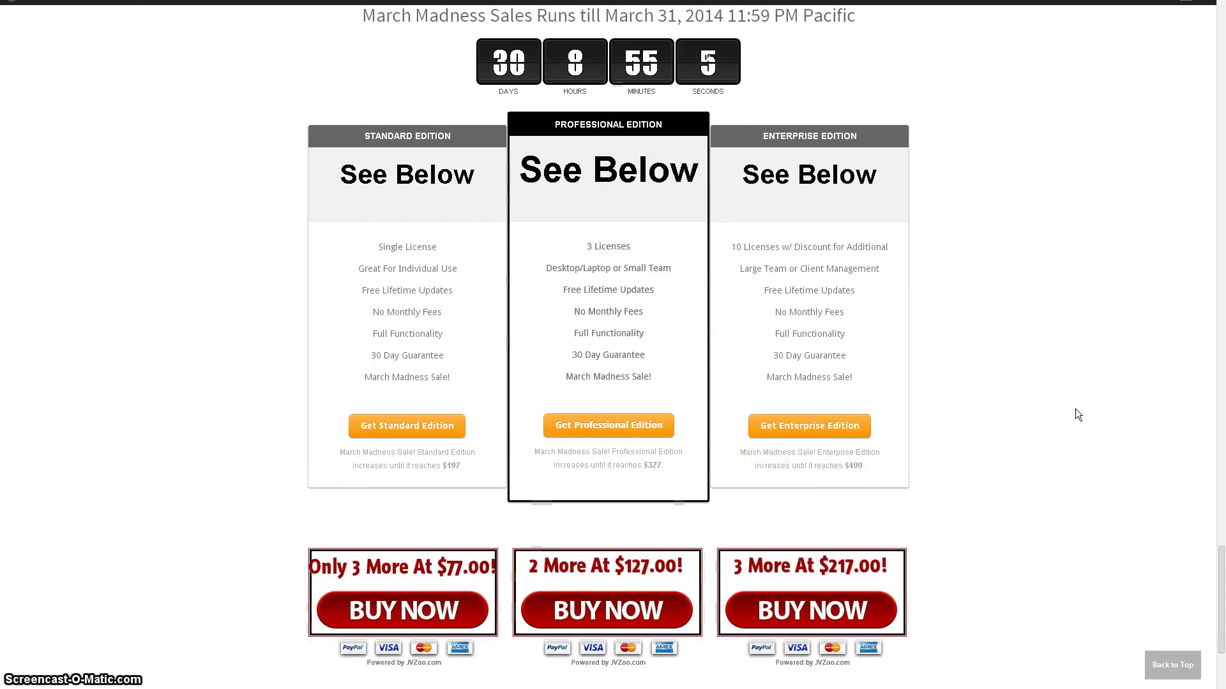
{"action": "scroll", "coordinate": [1076, 410], "scroll_direction": "down", "scroll_amount": 4}
{"action": "scroll", "coordinate": [1076, 409], "scroll_direction": "up", "scroll_amount": 5}
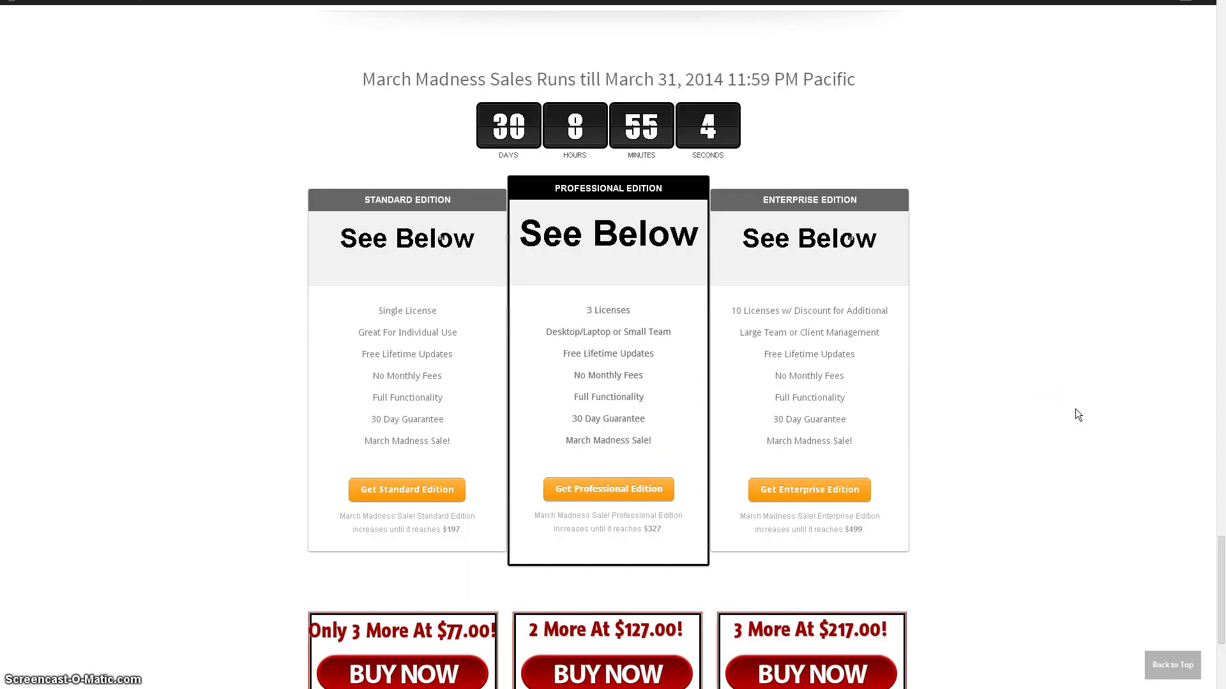
{"action": "scroll", "coordinate": [1075, 409], "scroll_direction": "up", "scroll_amount": 13}
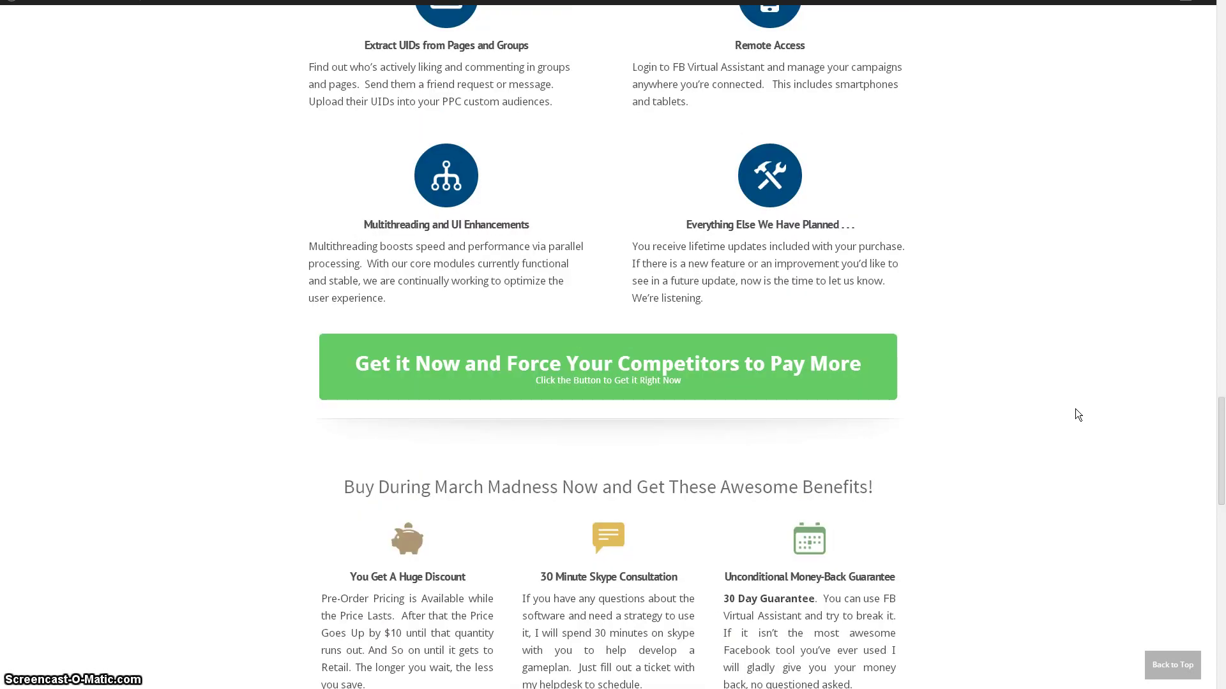